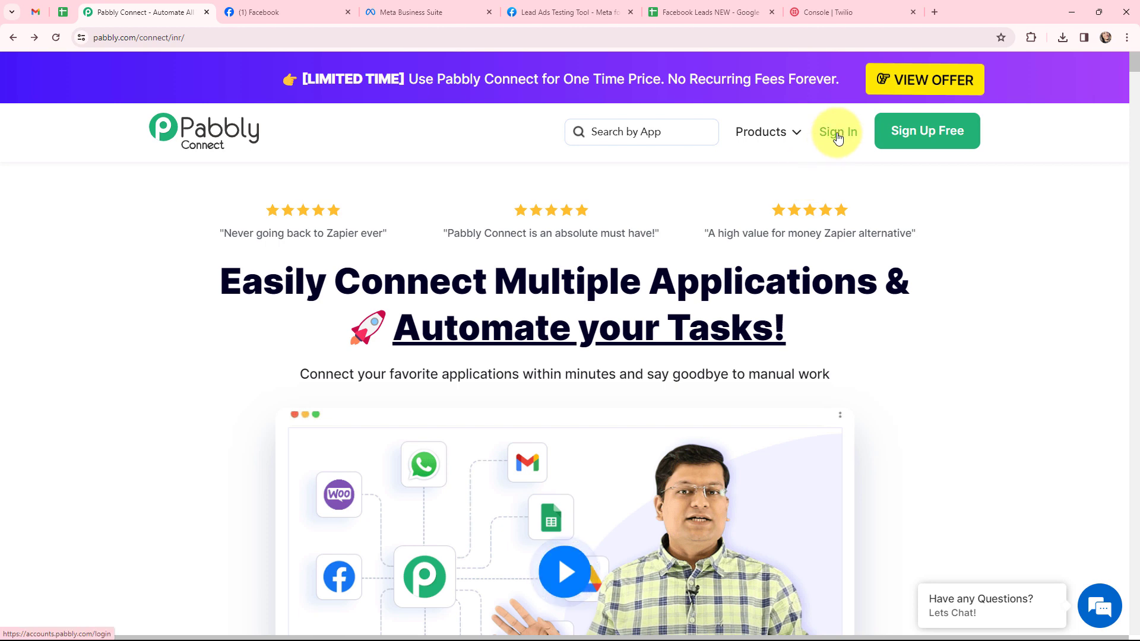
Step: Open the Pabbly Connect dashboard and create the workflow "Get SMS Notification for New Facebook Leads Added in Google Sheets" in the Facebook Lead Ads folder
left_click(838, 133)
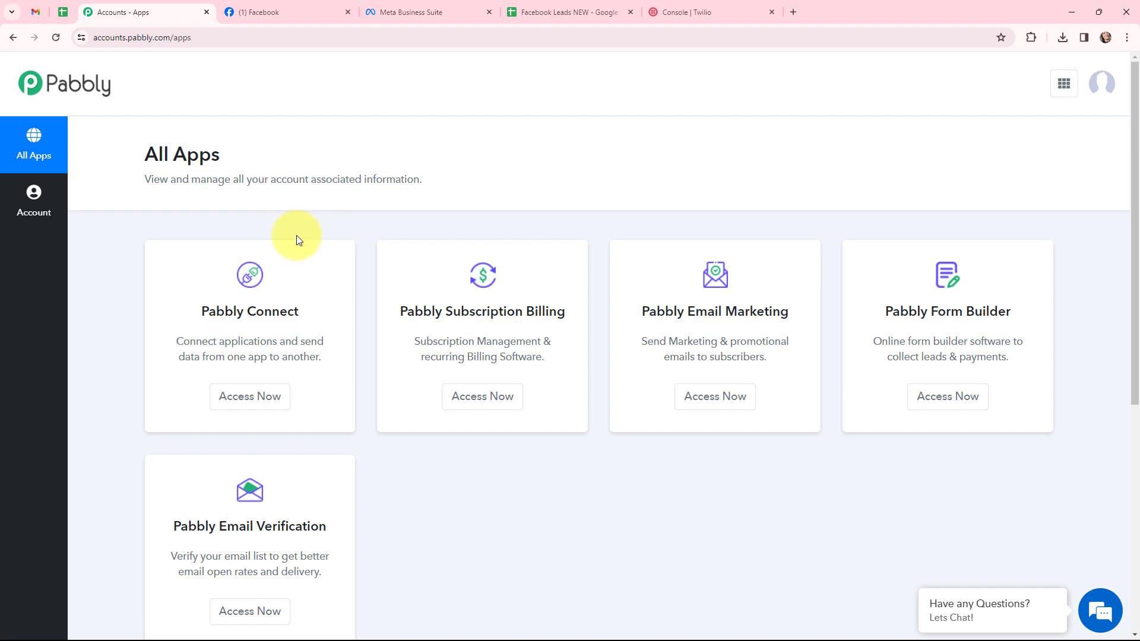
left_click(263, 397)
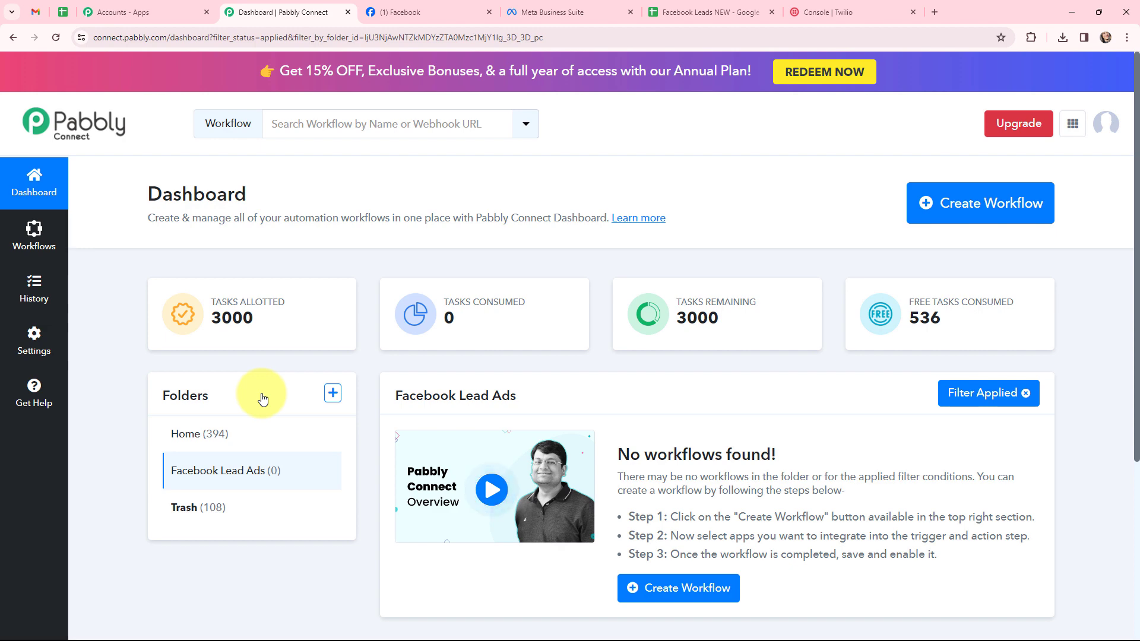
left_click(972, 208)
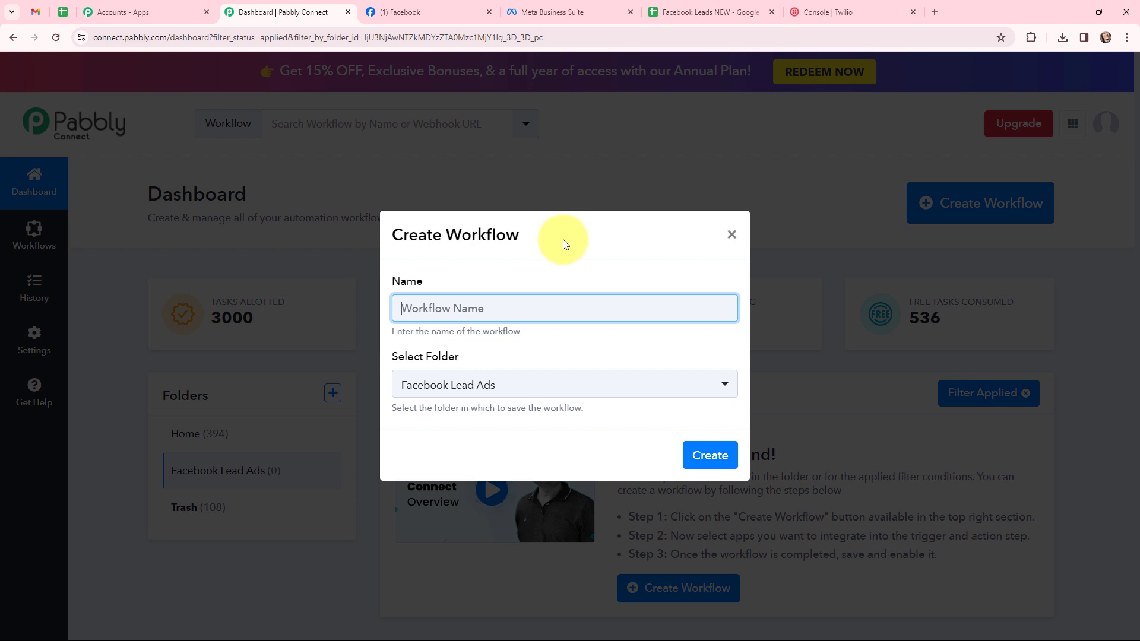
type("Send SMS Notification for New Facebook Leads Added in Google Sheets")
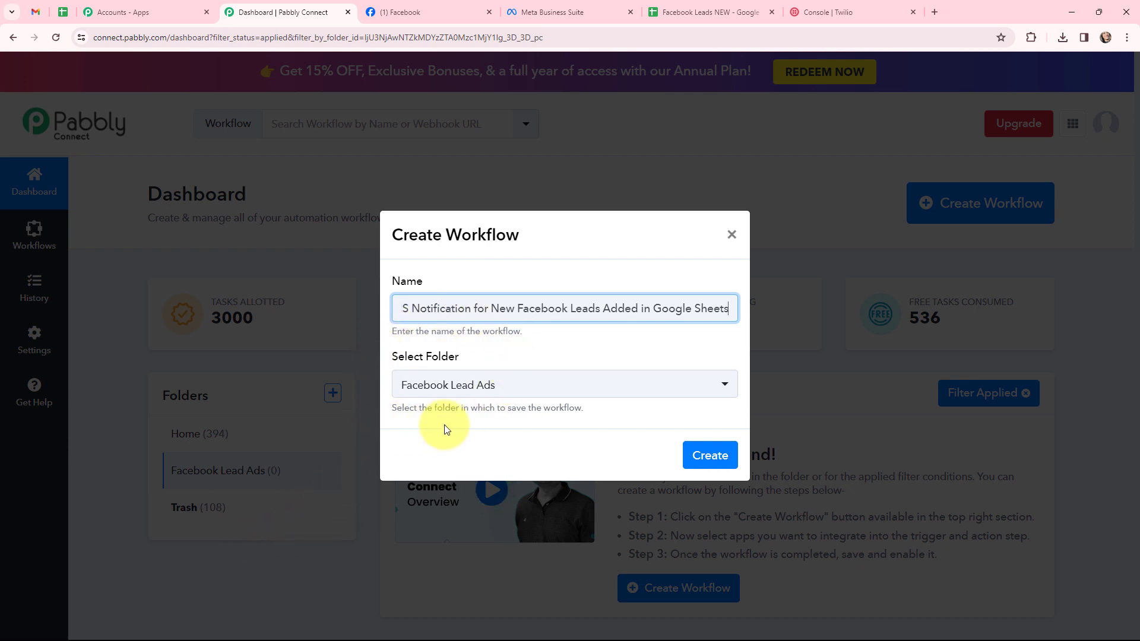
left_click(706, 456)
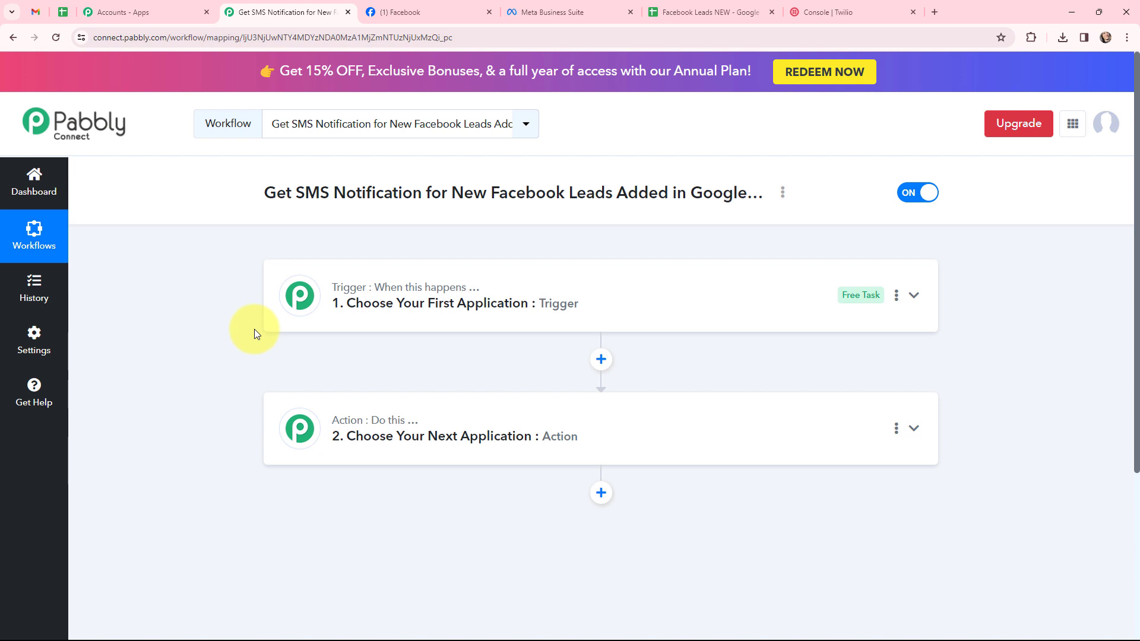
Step: Set the workflow's trigger to Facebook Lead Ads with the New Lead (Instant) event
mouse_move(432, 291)
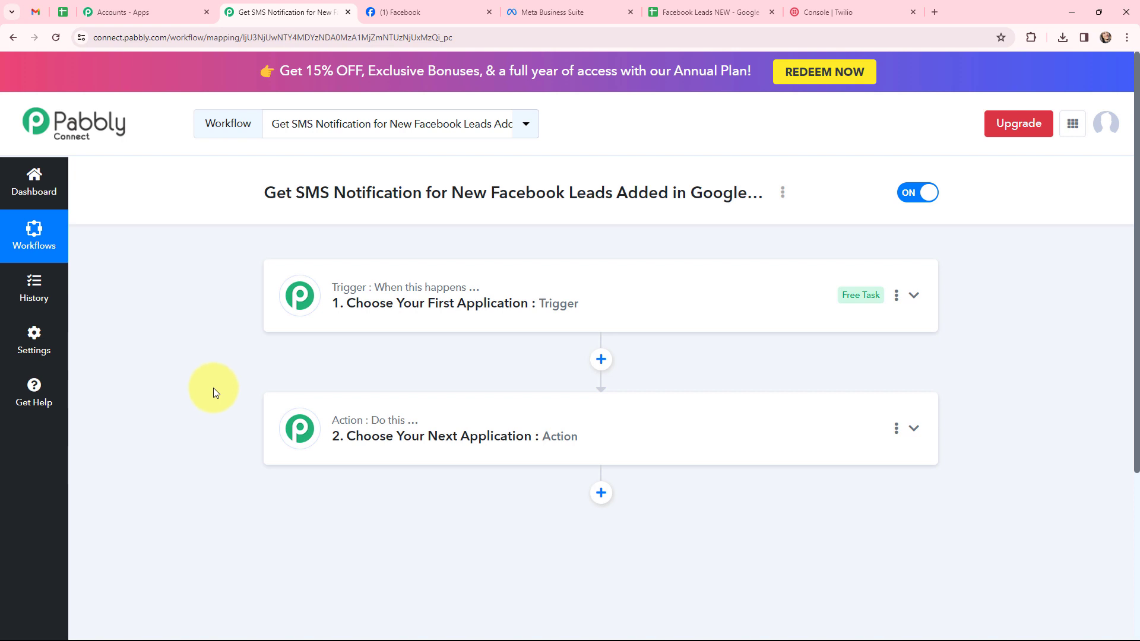
left_click(300, 299)
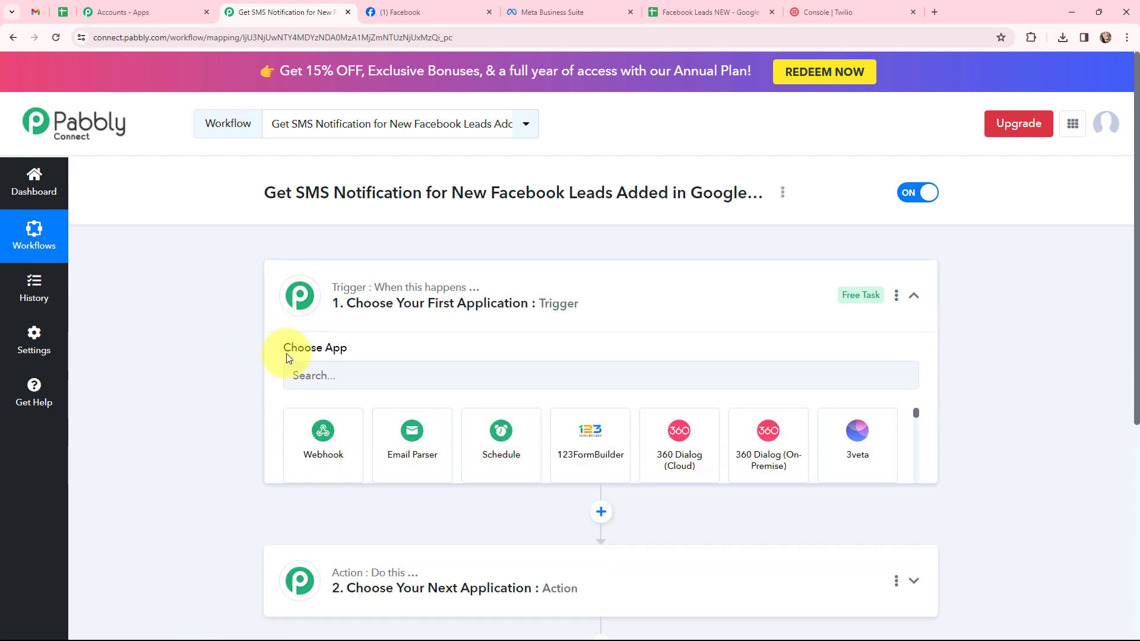
left_click(313, 381)
type("fa")
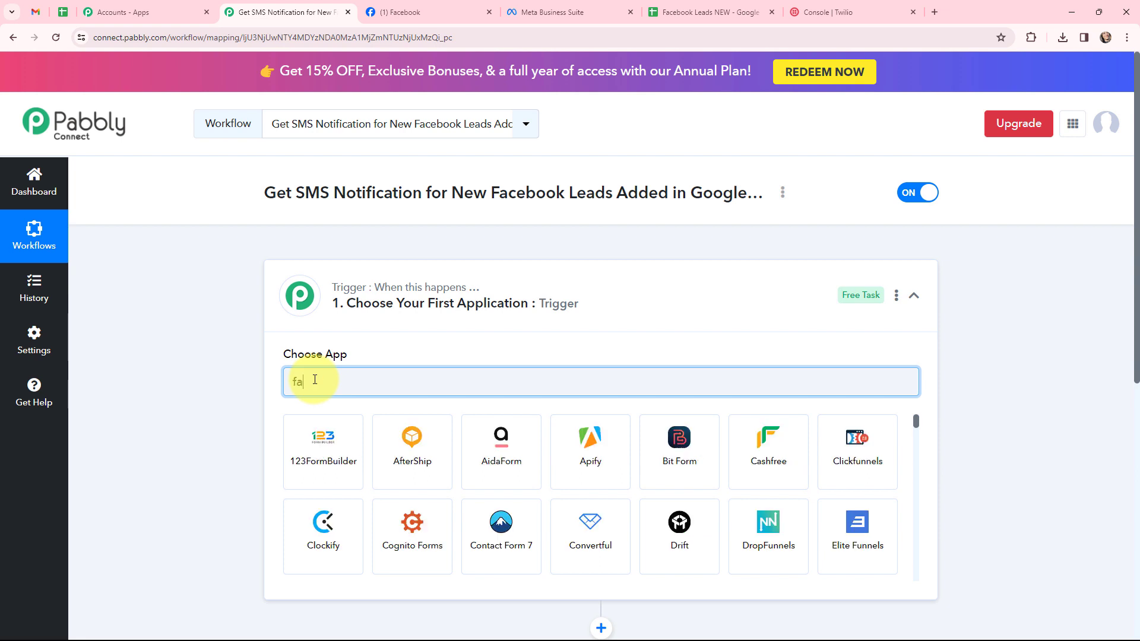
type("cebook")
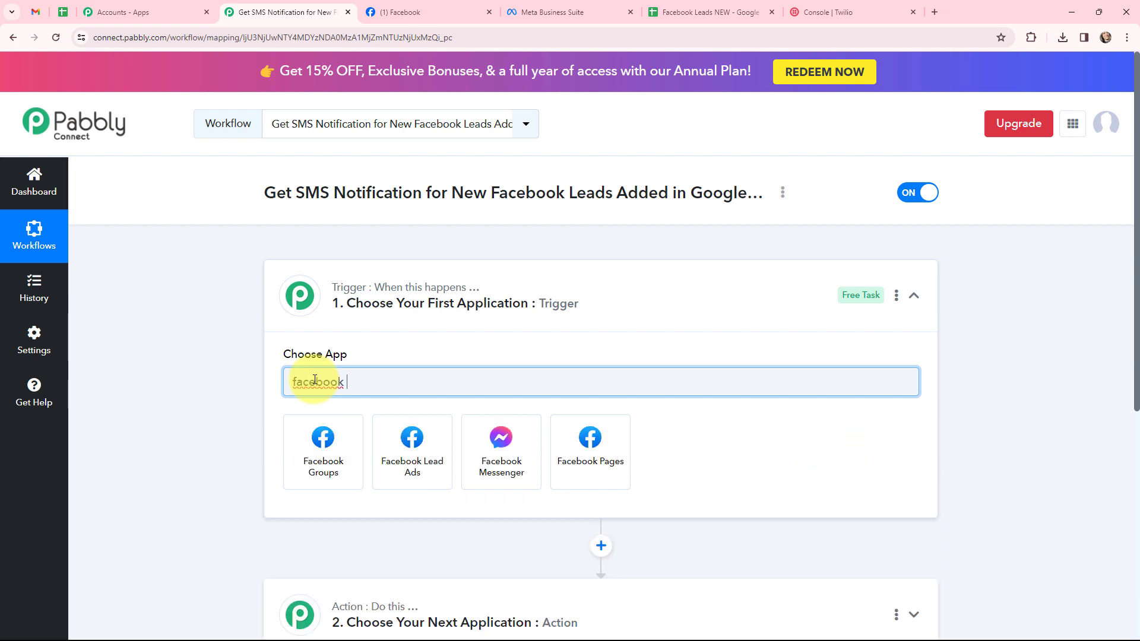
left_click(417, 456)
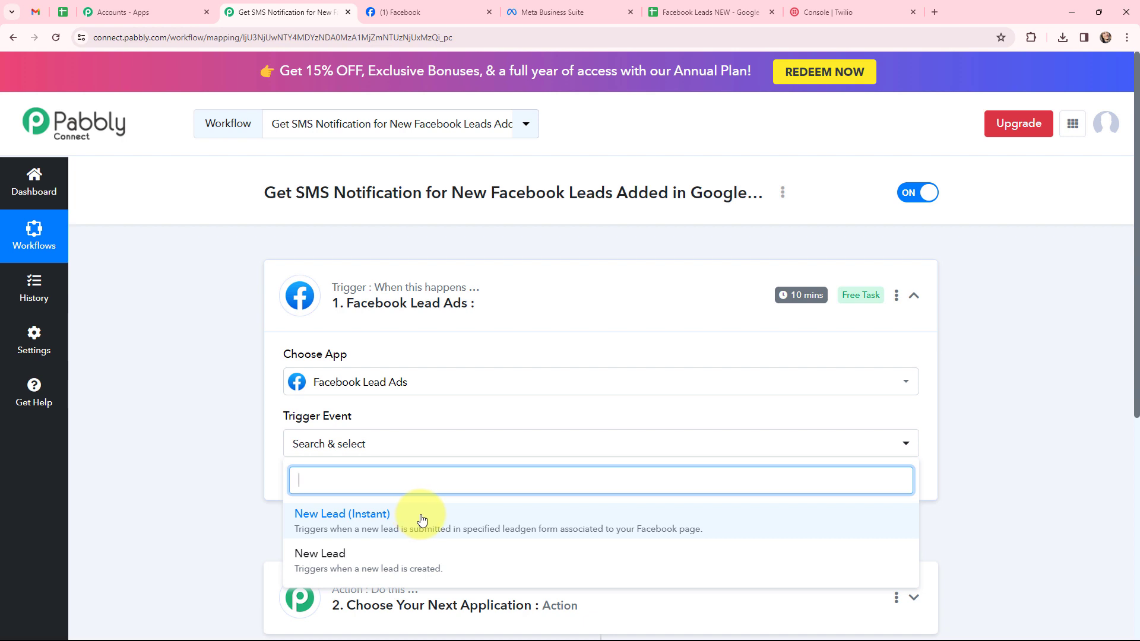
left_click(422, 520)
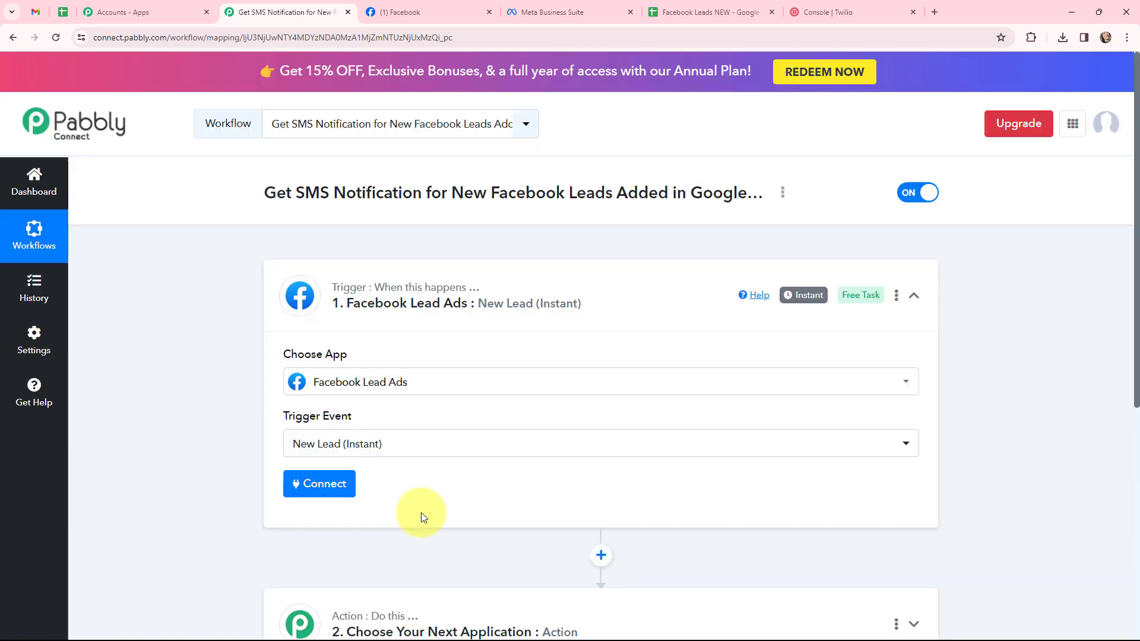
Step: Set the second step's action to Google Sheets with the Add New Row event
scroll(421, 511, "down", 2)
scroll(423, 487, "down", 1)
left_click(420, 449)
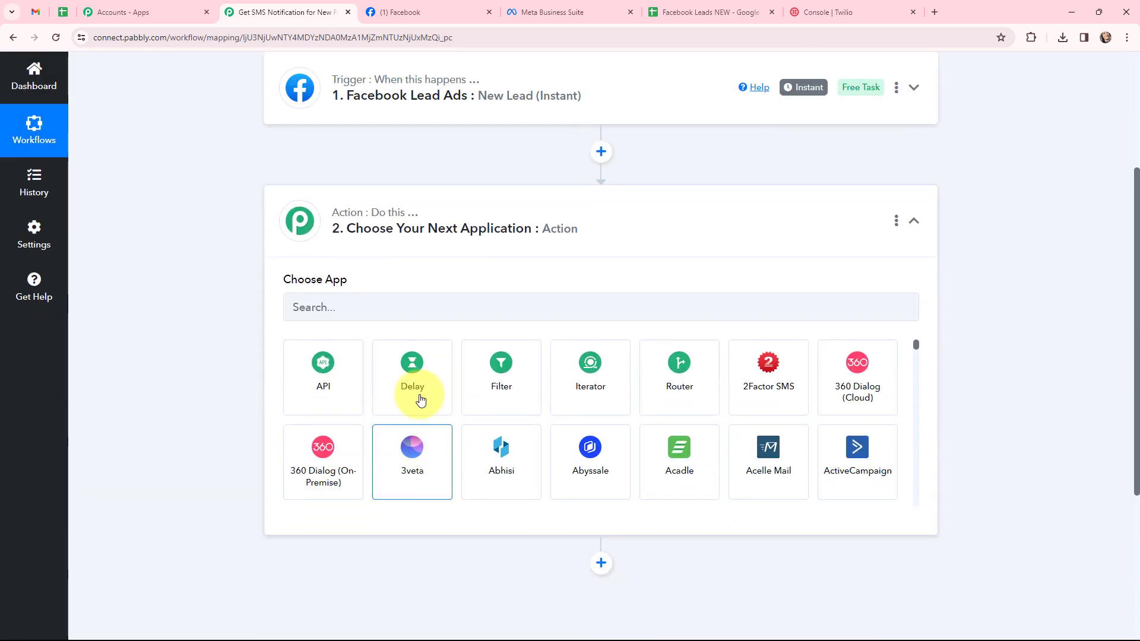
left_click(409, 305)
type("google sh")
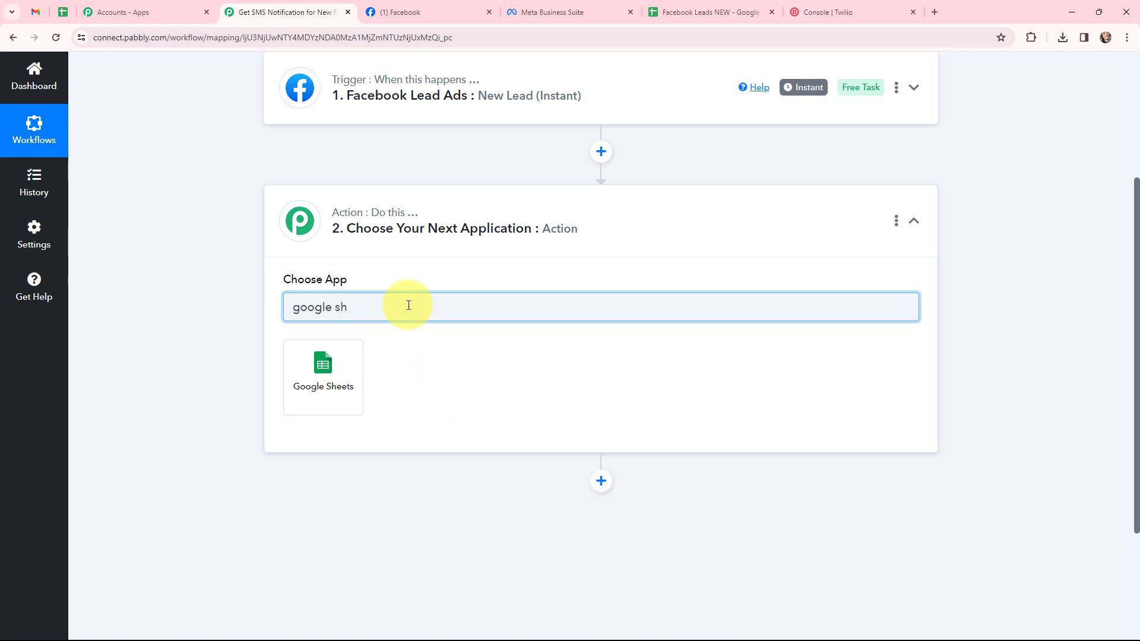
left_click(348, 365)
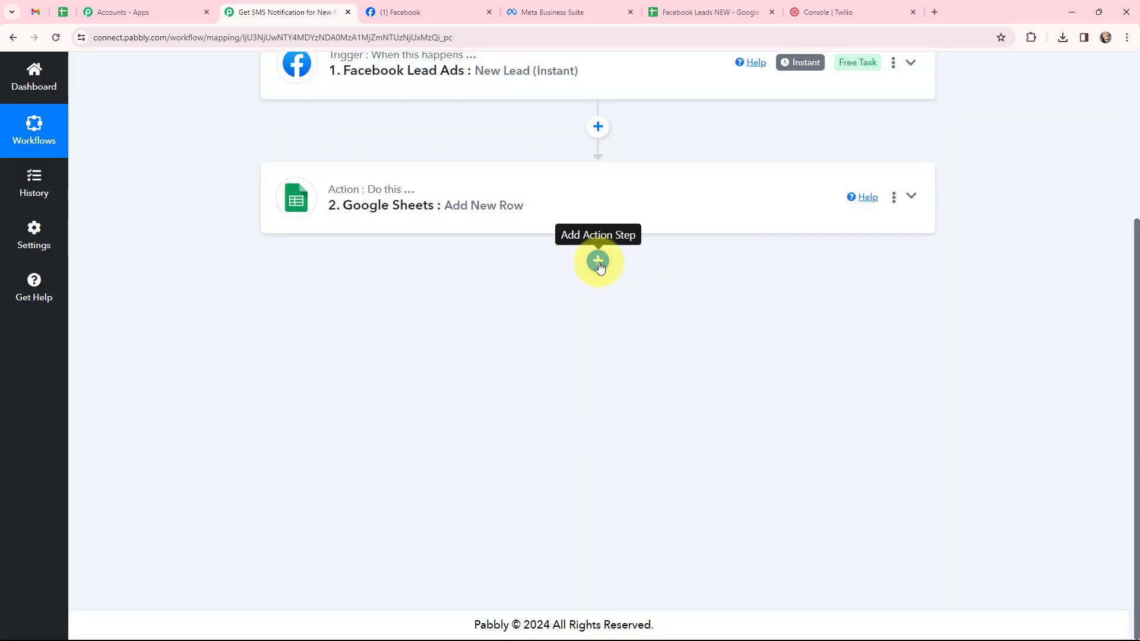
Step: Add a third action step after Google Sheets using Twilio with the Send SMS Message event, and collapse it
left_click(598, 261)
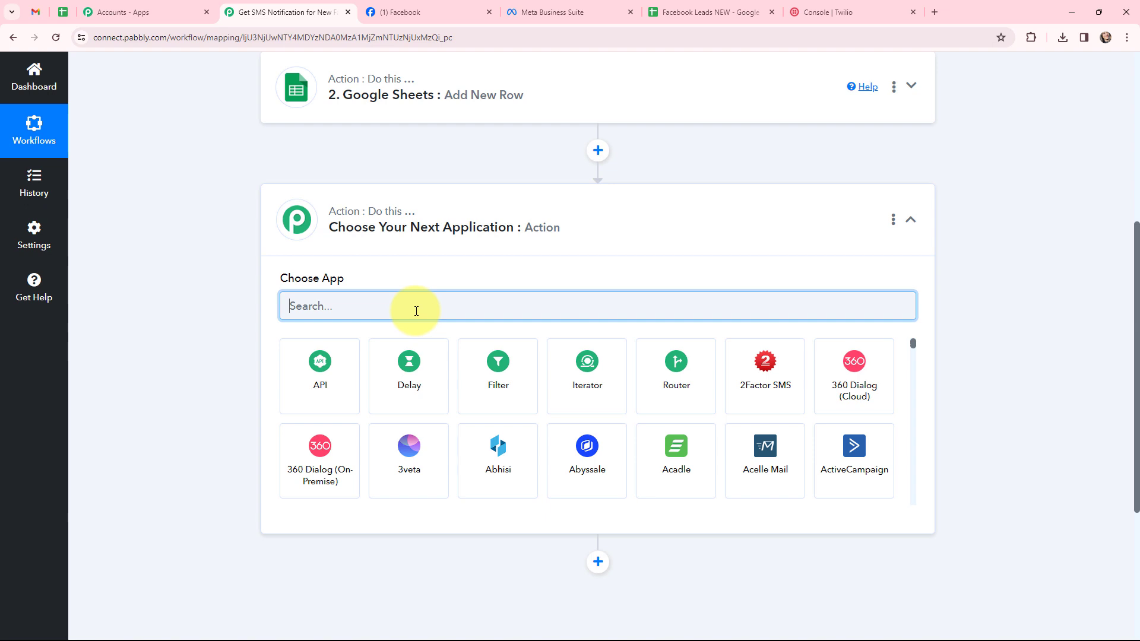
type("twilio")
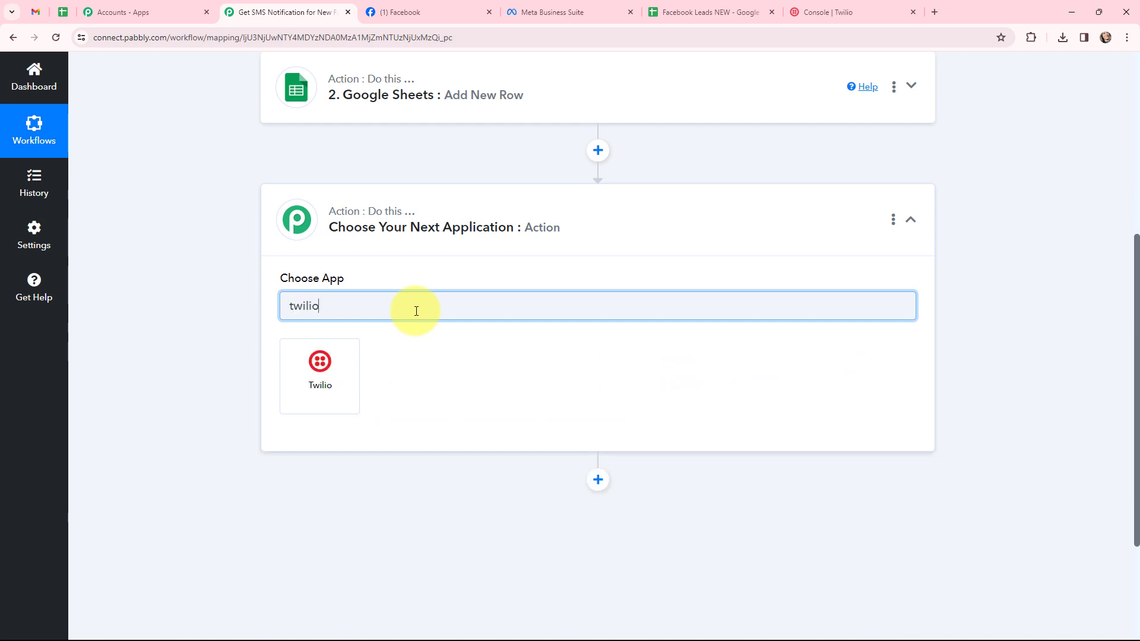
left_click(327, 384)
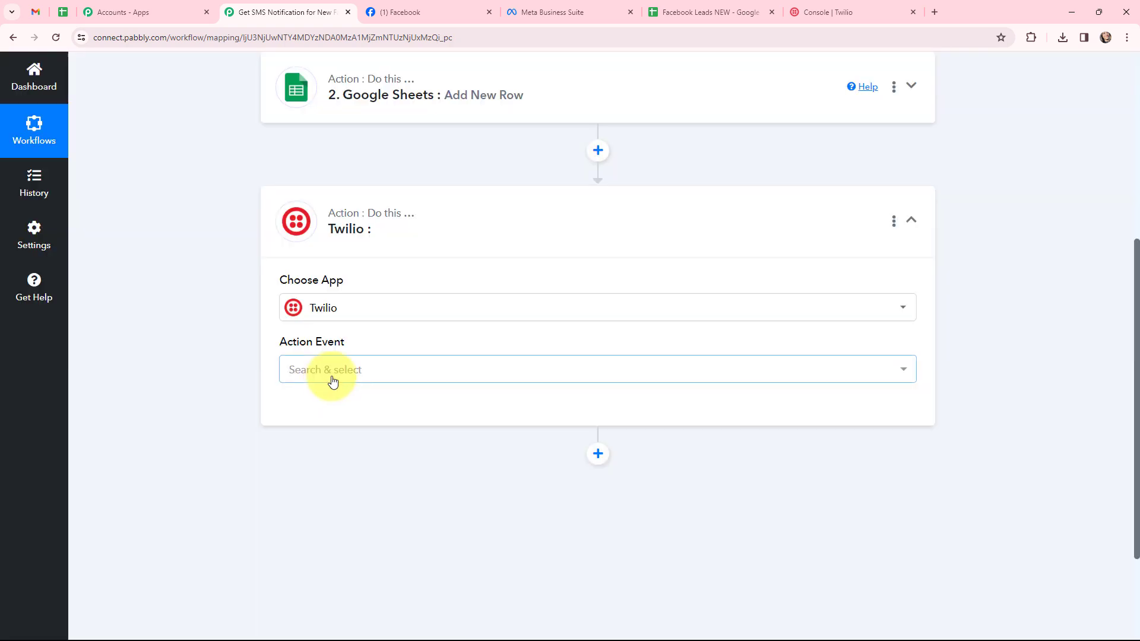
left_click(330, 380)
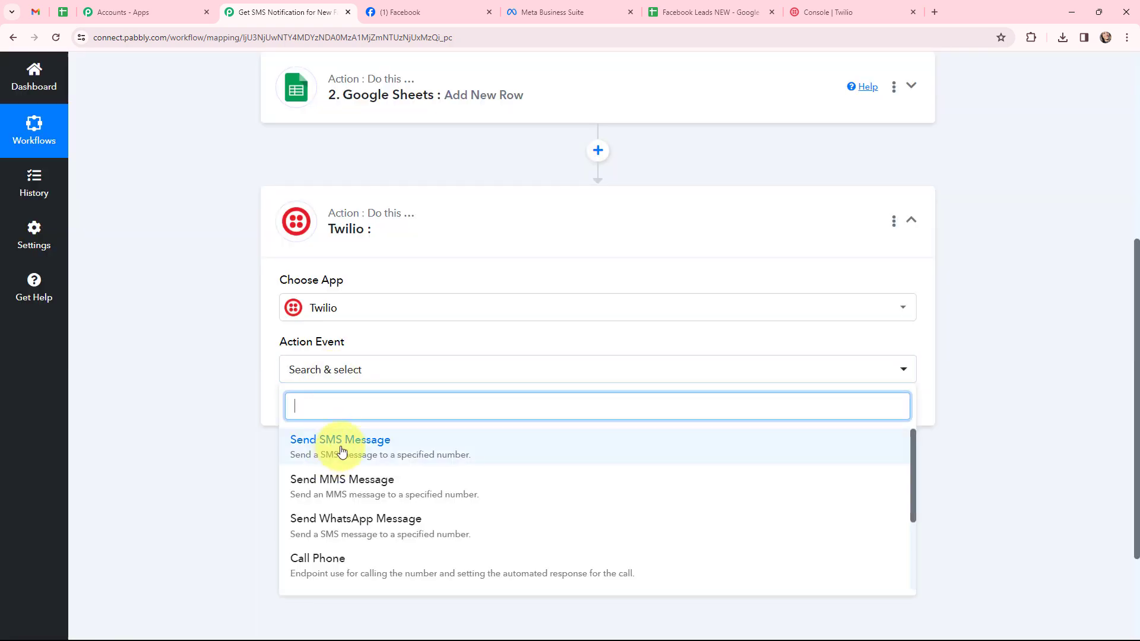
left_click(335, 457)
left_click(287, 212)
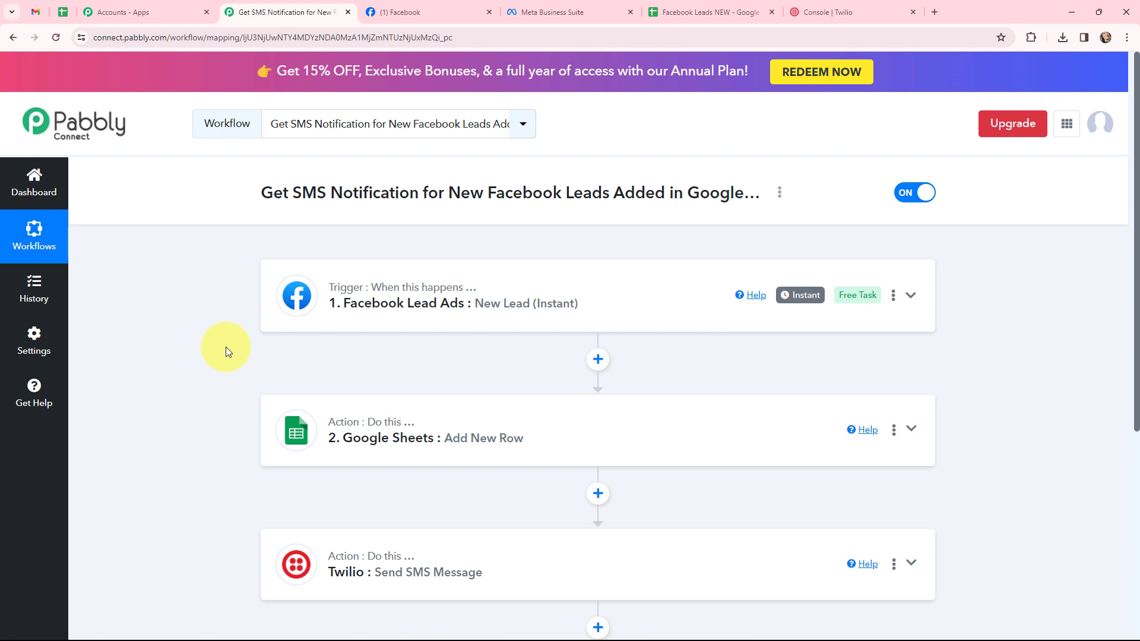
Step: Connect the Facebook Lead Ads trigger to the Facebook account through a new connection
left_click(297, 296)
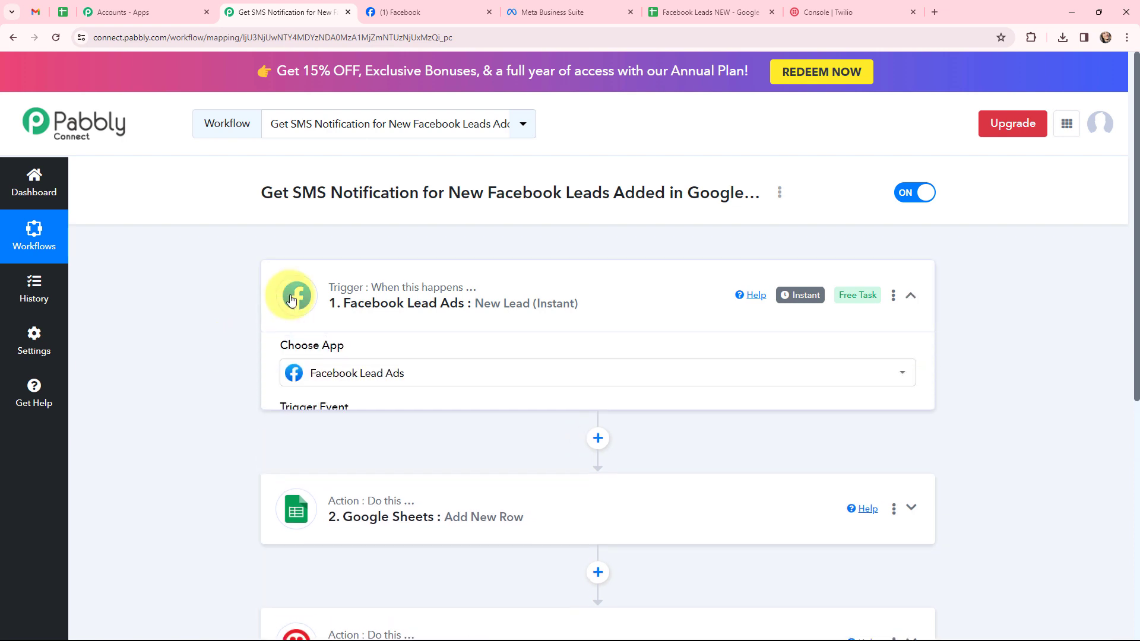
scroll(339, 356, "down", 1)
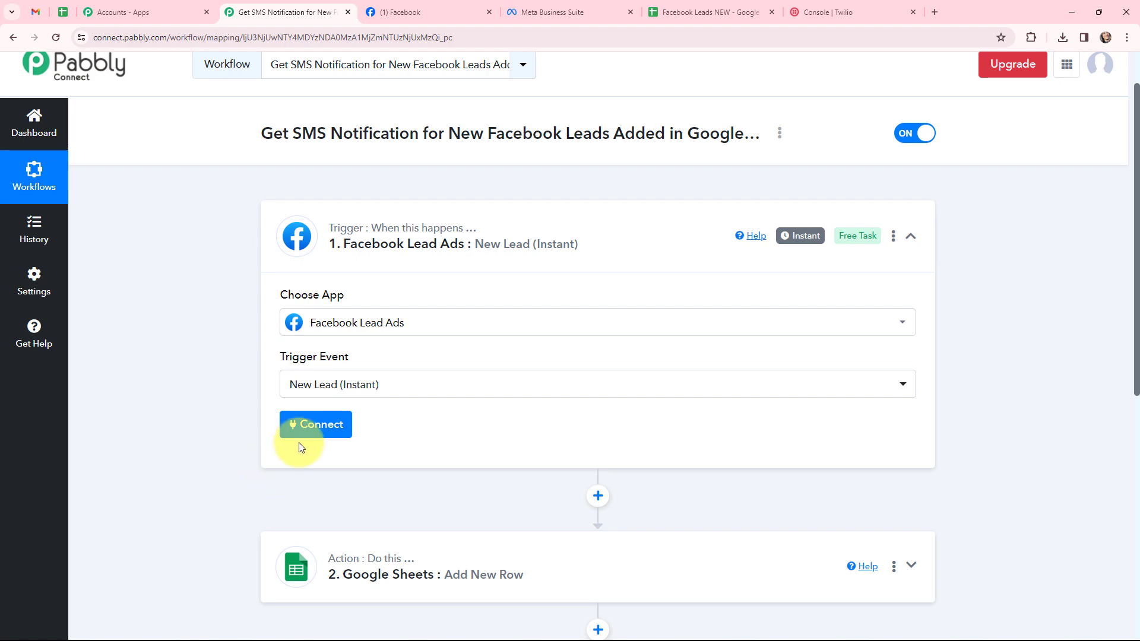
left_click(315, 426)
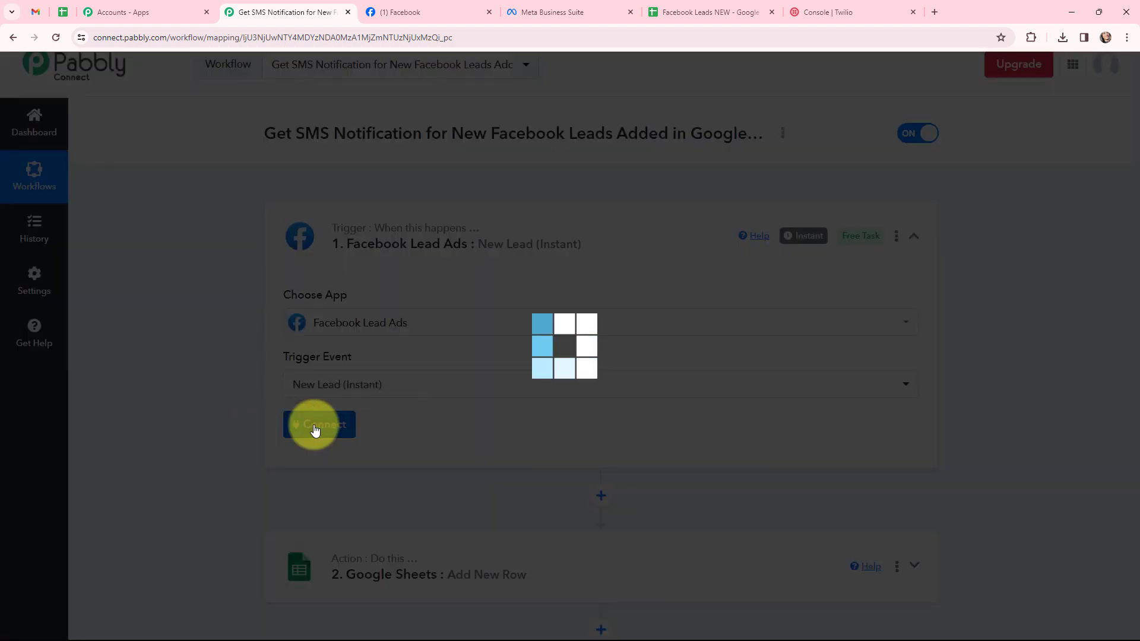
left_click(526, 196)
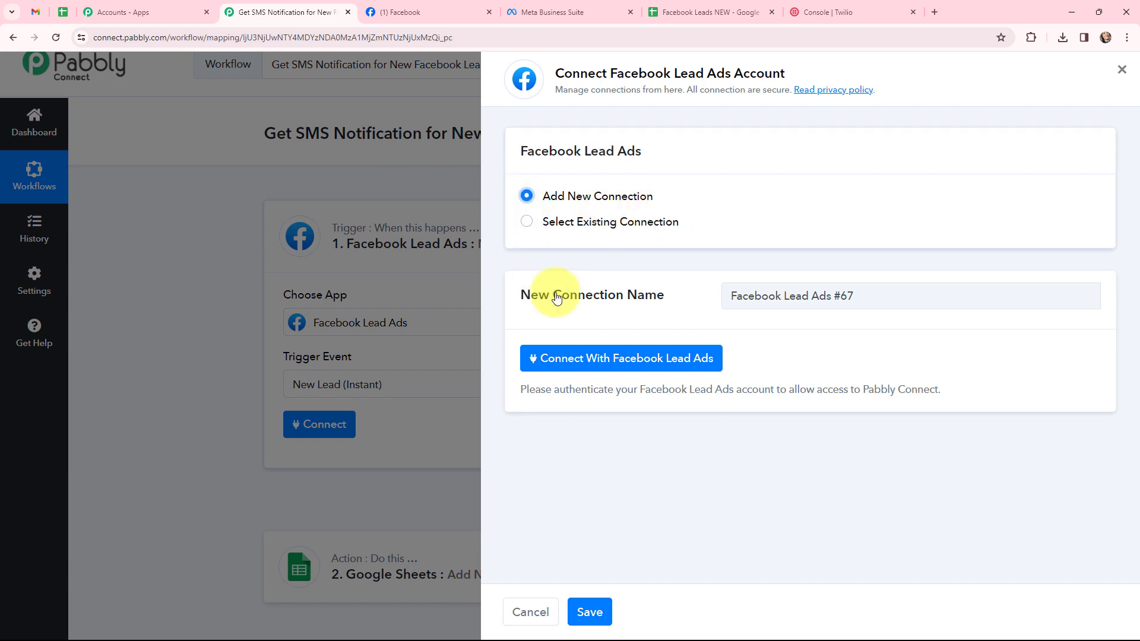
left_click(604, 360)
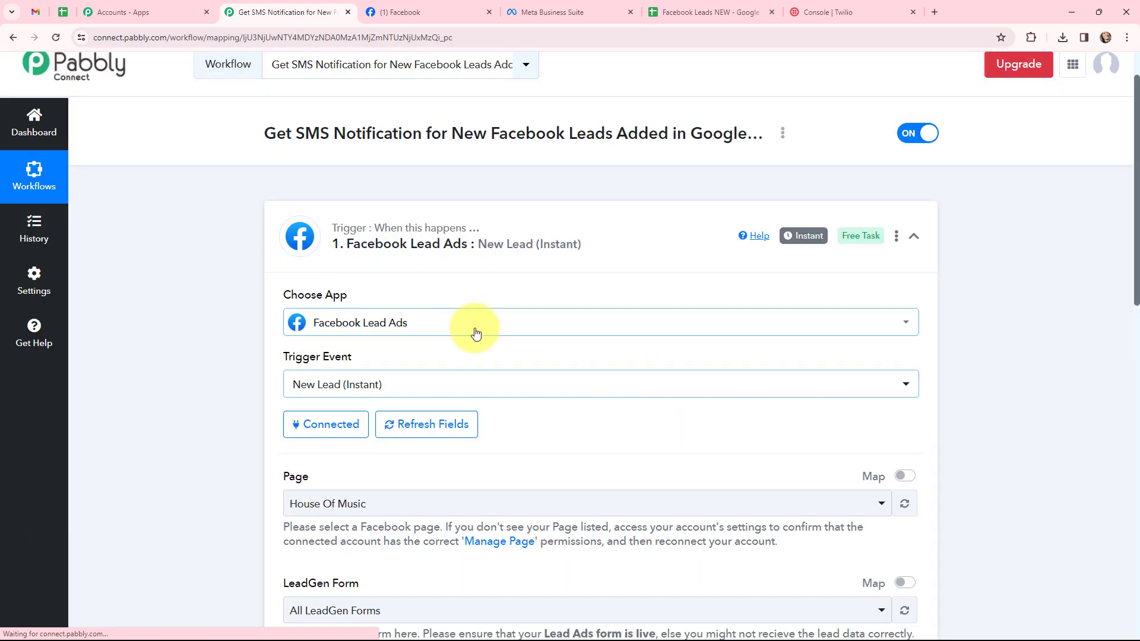
Step: Check the page name on Facebook and set the trigger's Page to Sharks Media Agency
scroll(475, 327, "down", 2)
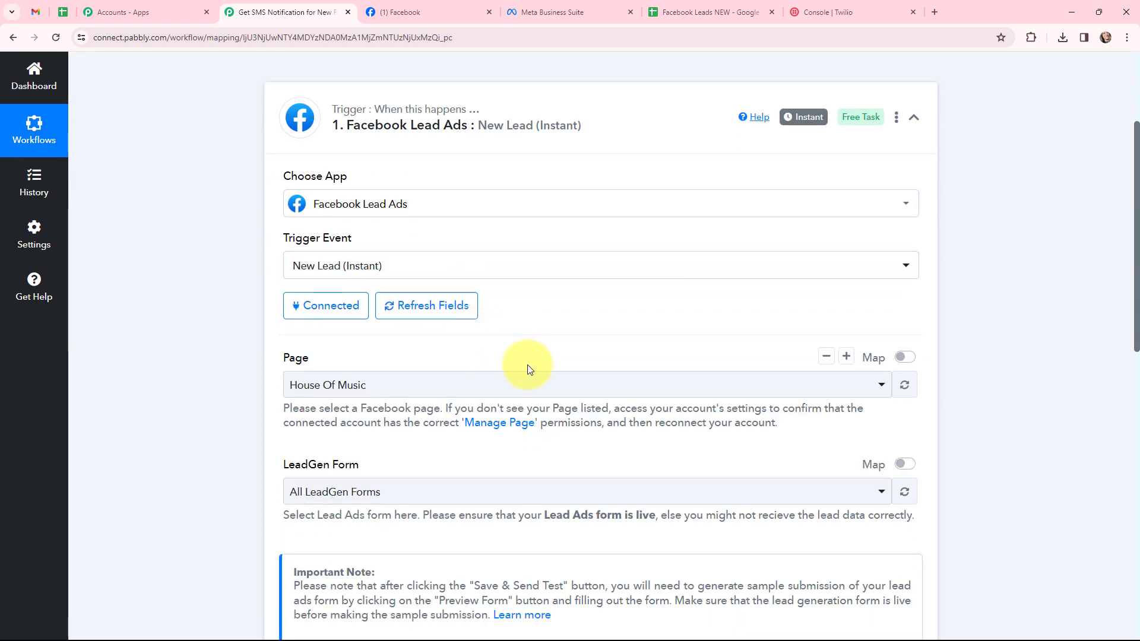
scroll(241, 309, "down", 1)
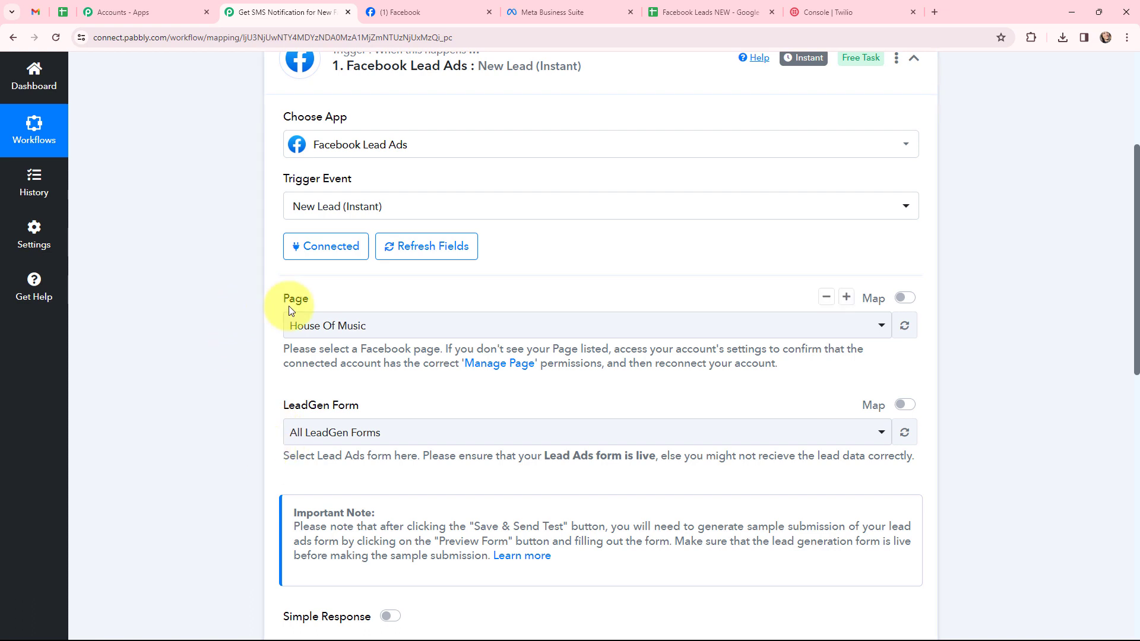
left_click(403, 12)
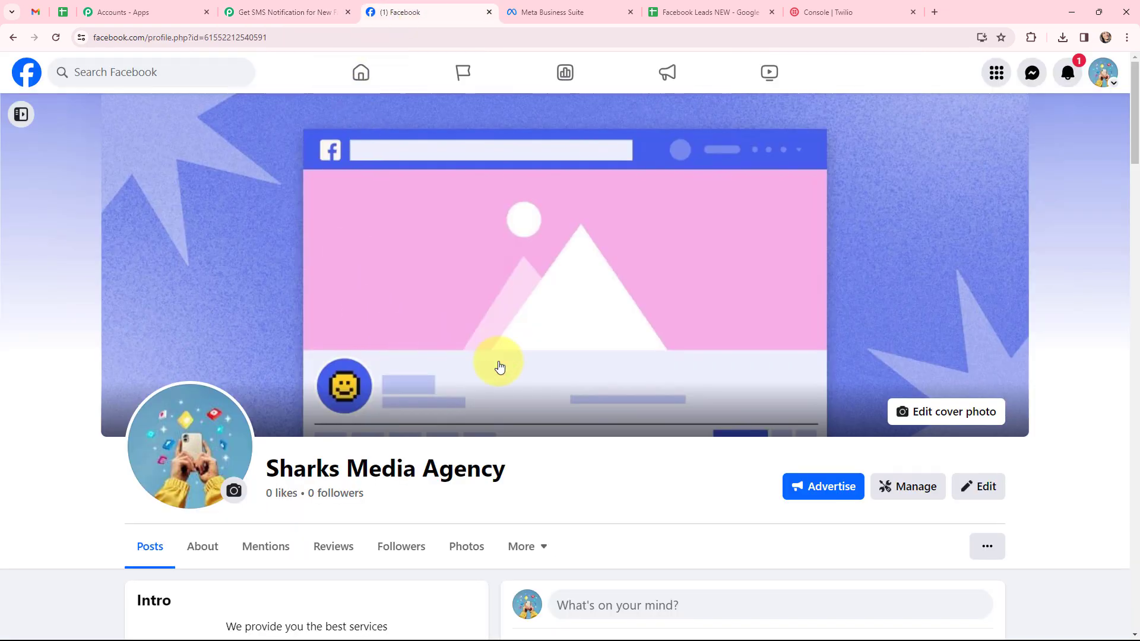
scroll(515, 372, "down", 1)
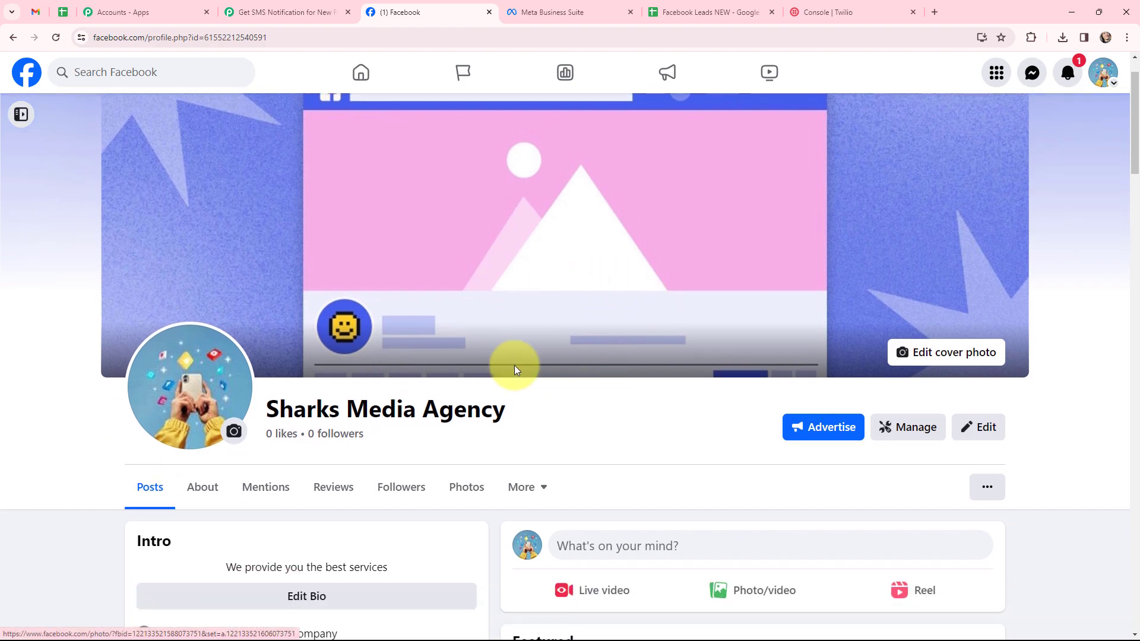
left_click(275, 7)
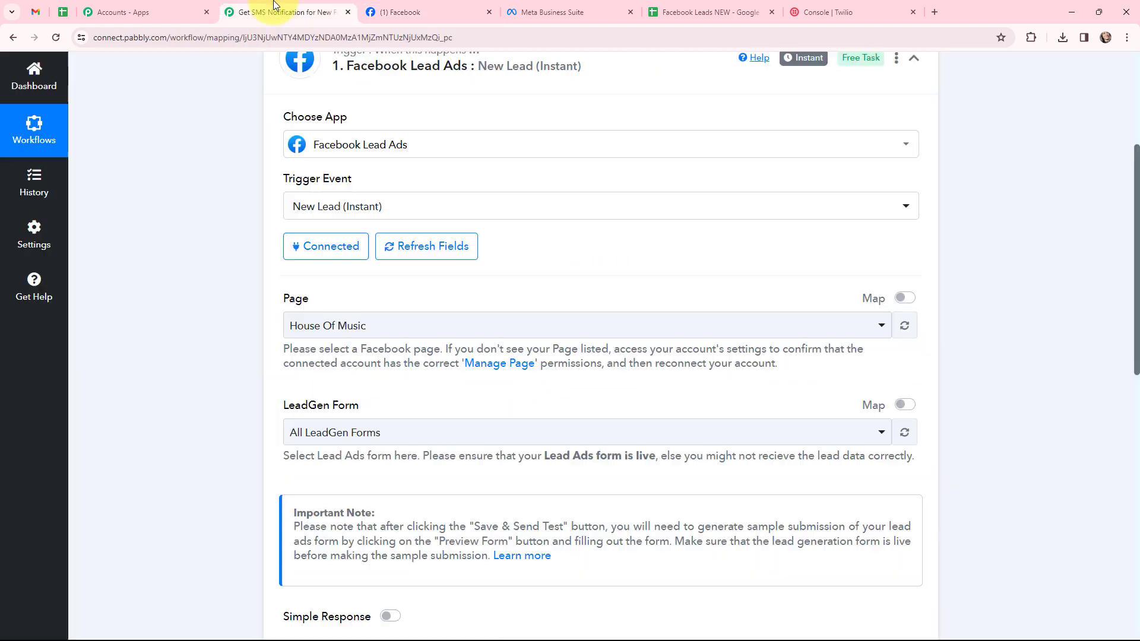
left_click(365, 327)
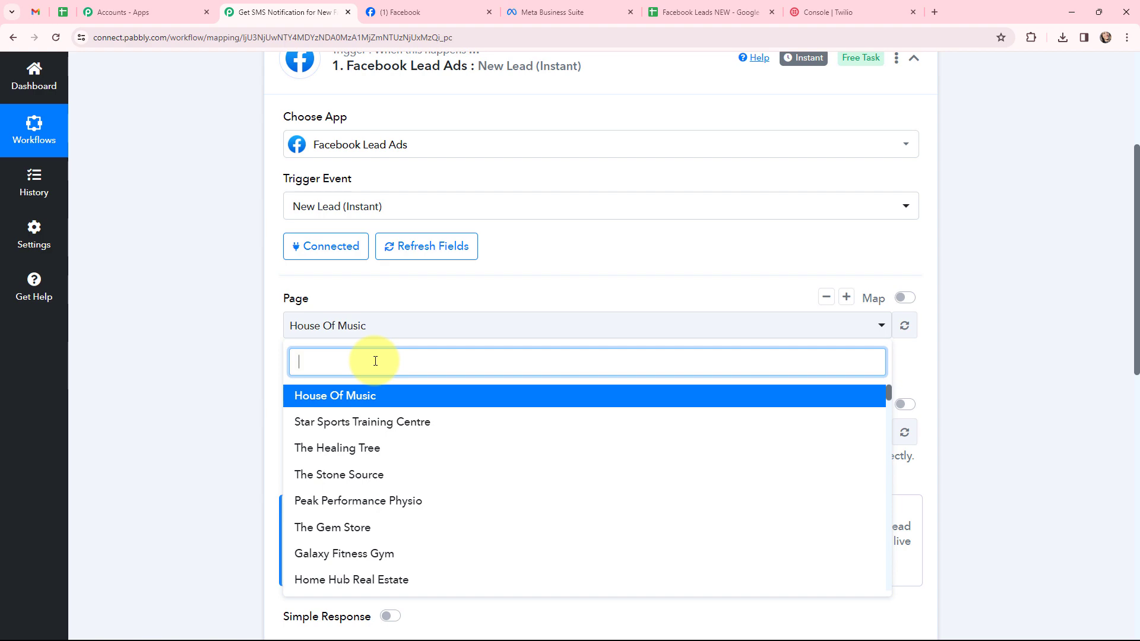
type("shar")
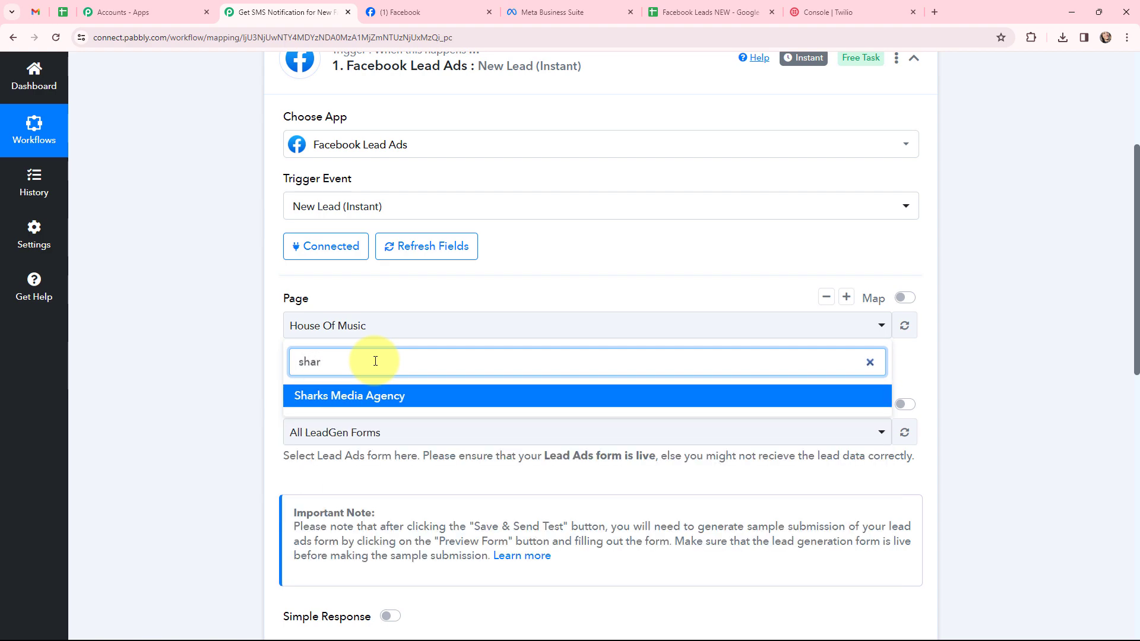
left_click(365, 400)
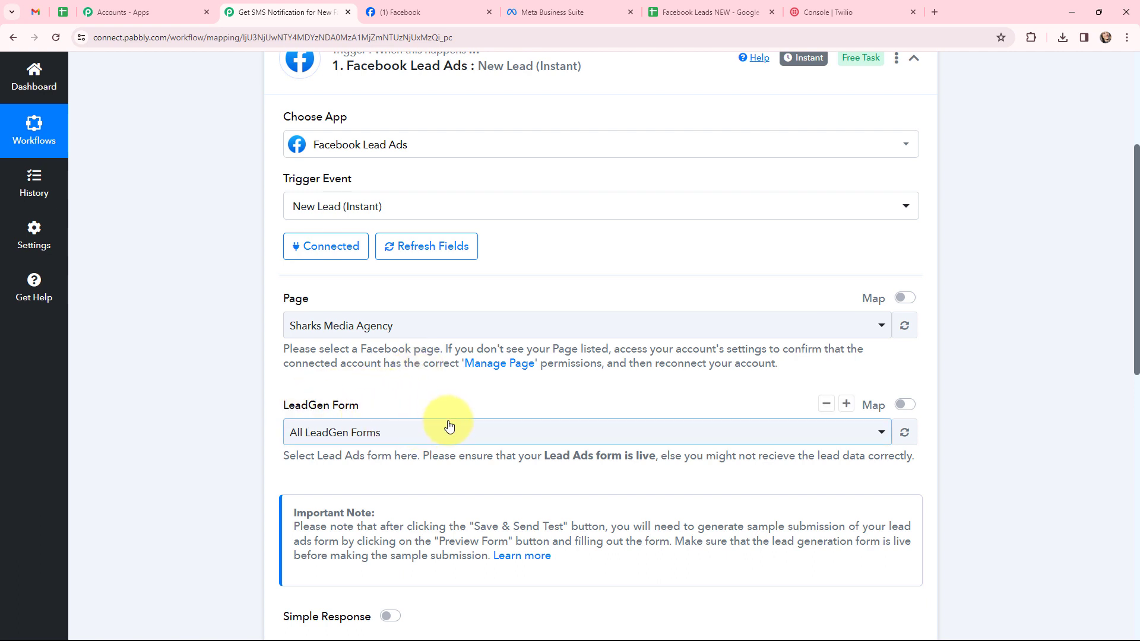
Step: Review all preview pages of the Sharks Media Contact Form in Meta Business Suite, and return to the Pabbly Connect workflow
left_click(563, 4)
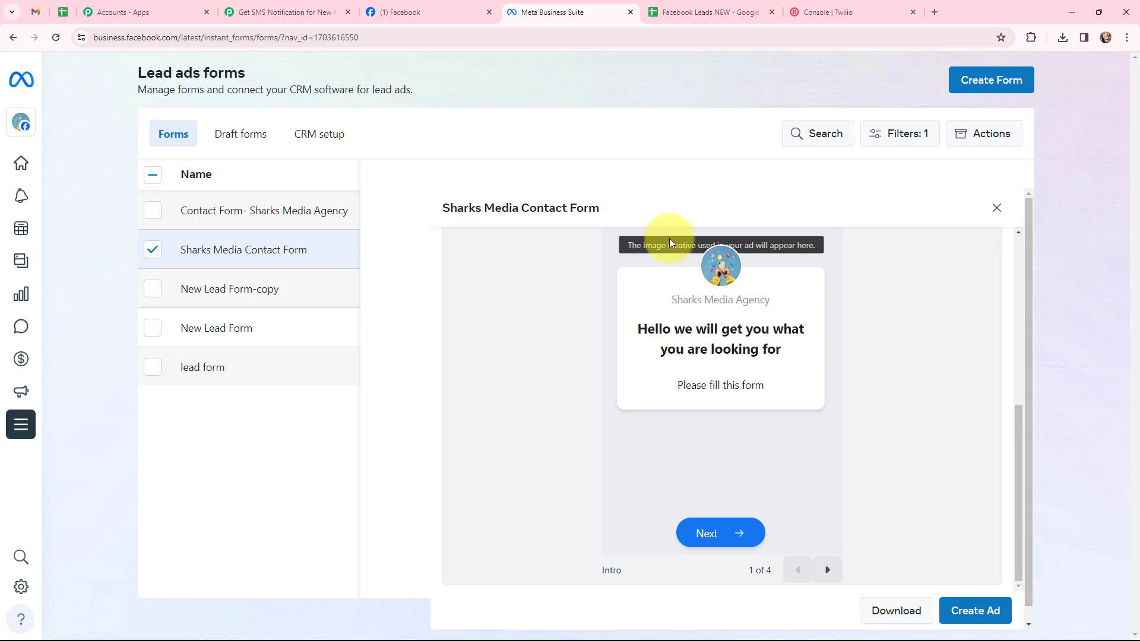
left_click(825, 568)
left_click(827, 570)
left_click(827, 570)
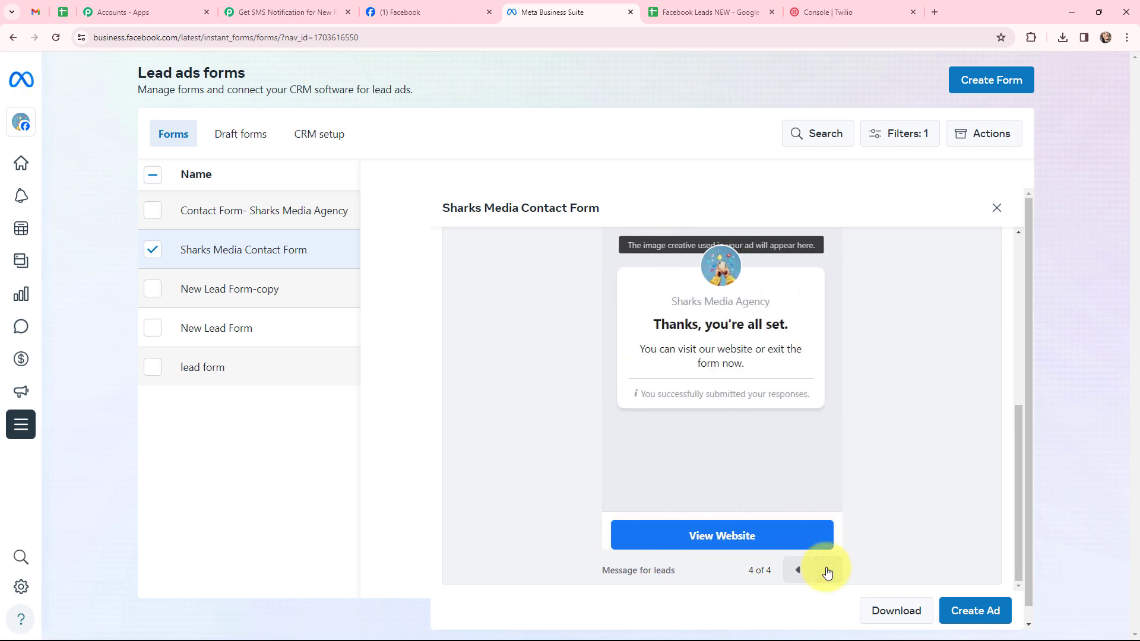
left_click(248, 5)
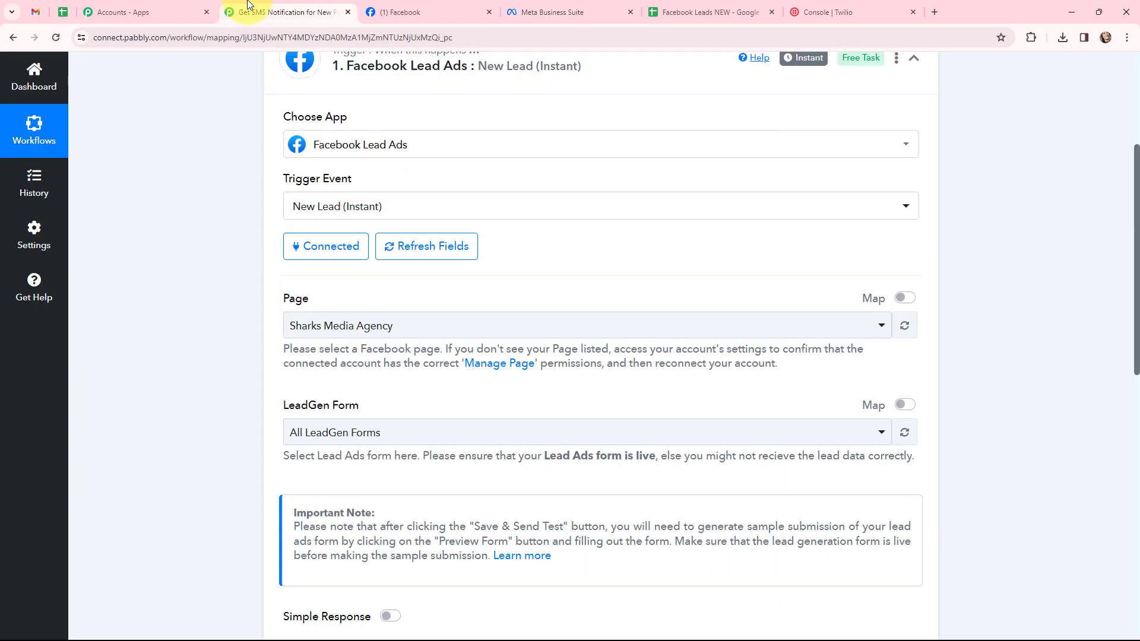
Step: Set the trigger's LeadGen Form to Sharks Media Contact Form, and save the trigger with a test request
left_click(514, 13)
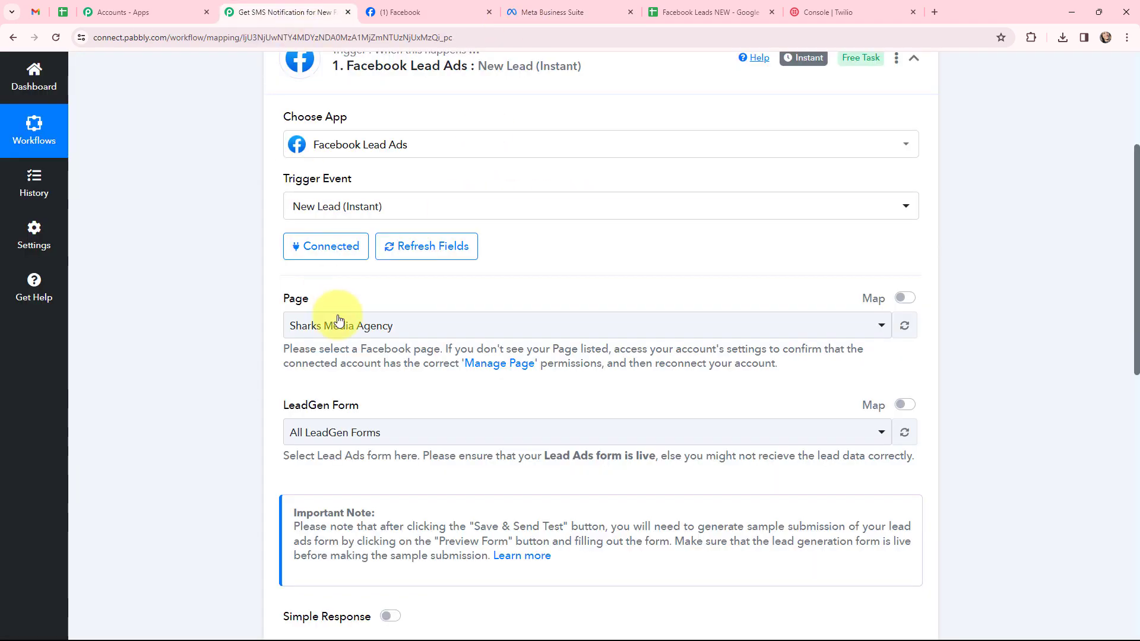
left_click(348, 432)
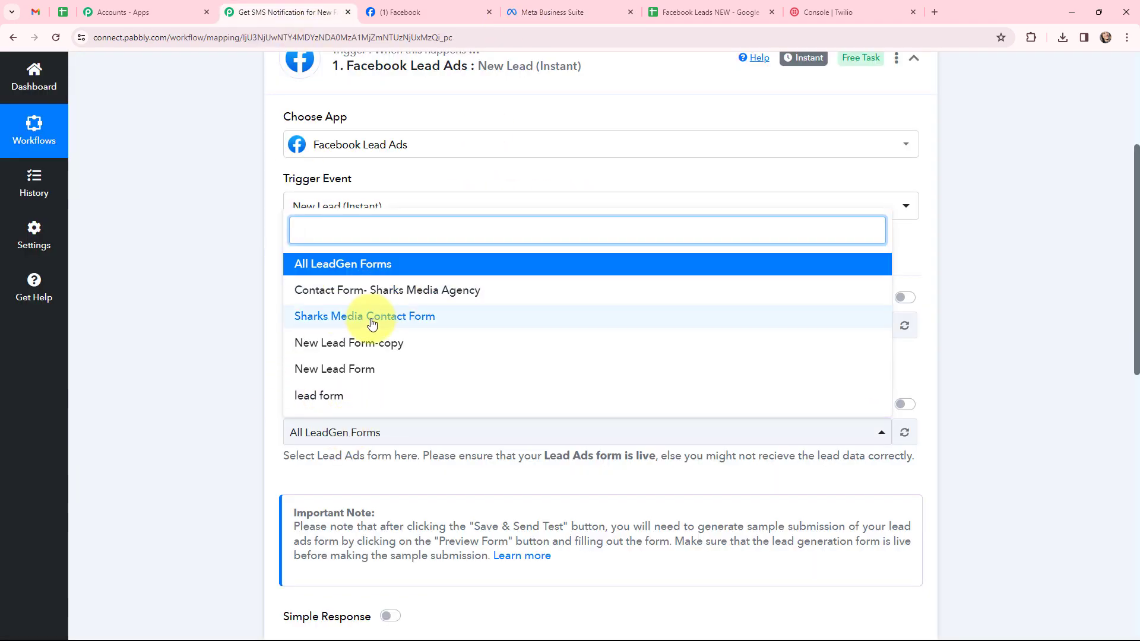
left_click(391, 323)
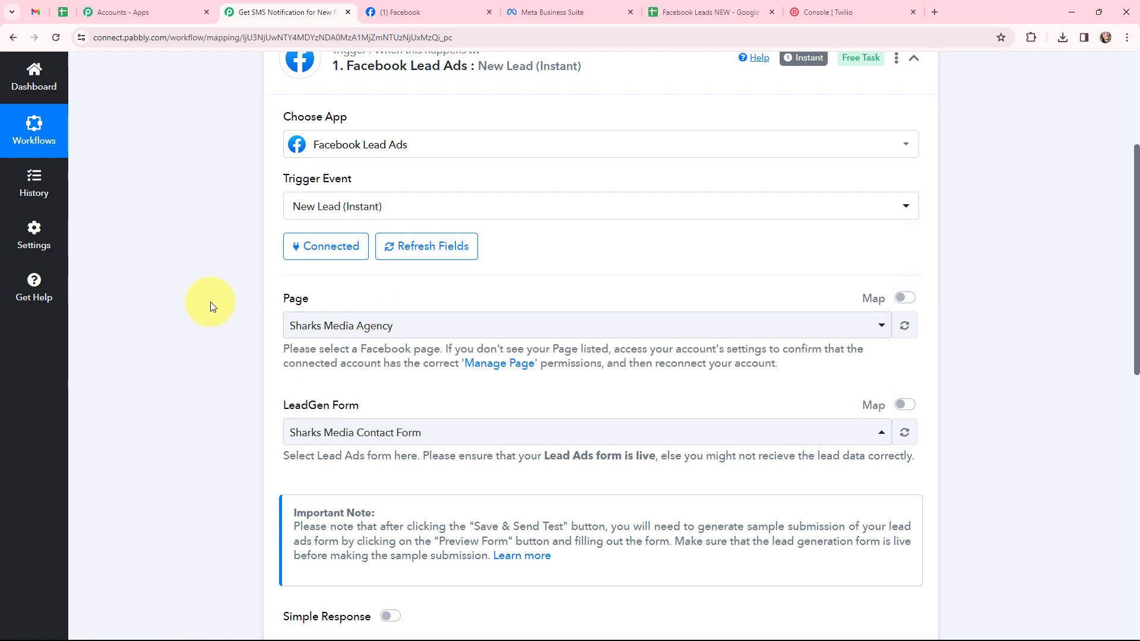
scroll(214, 276, "down", 3)
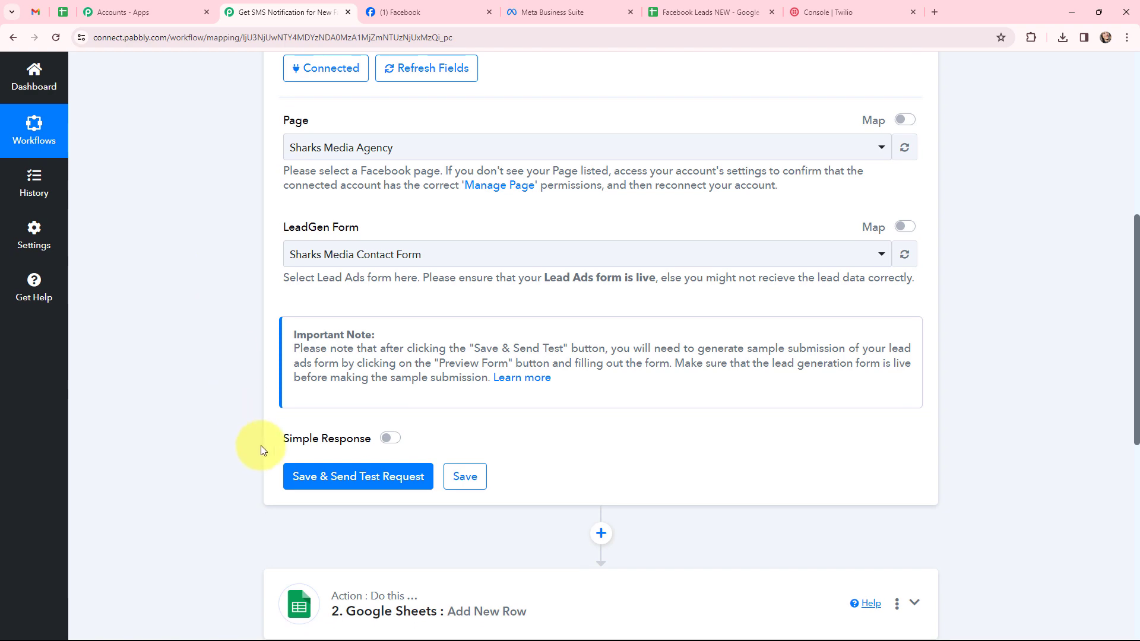
left_click(354, 476)
scroll(574, 297, "down", 2)
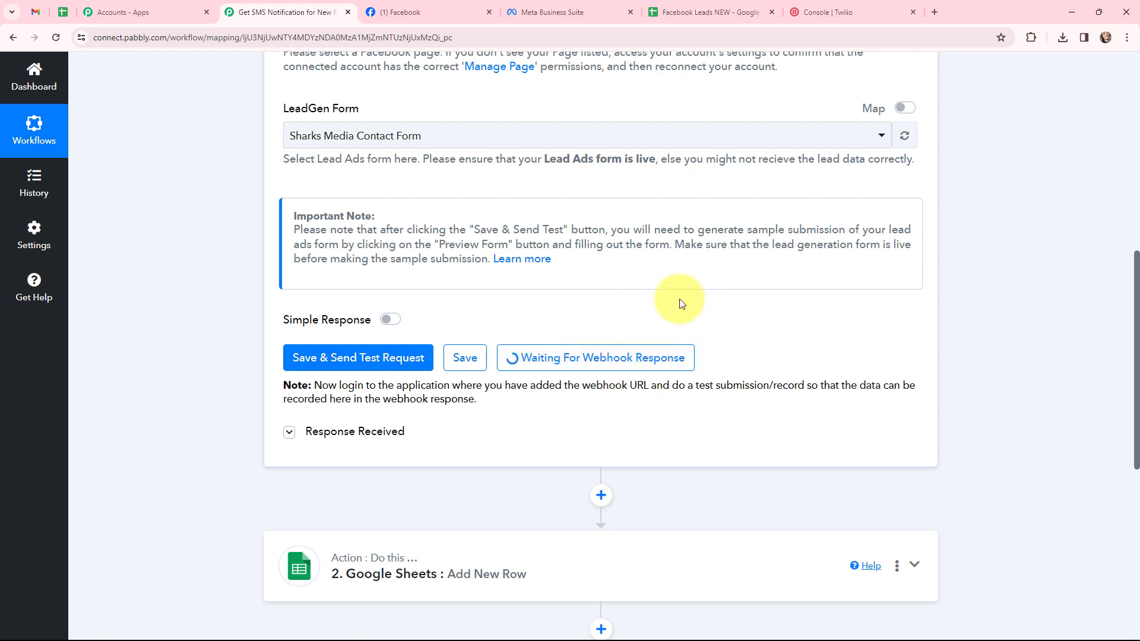
Step: Open the Meta for Developers site in a new browser tab and go to its Lead Ads RTU Debug Tool
left_click(935, 11)
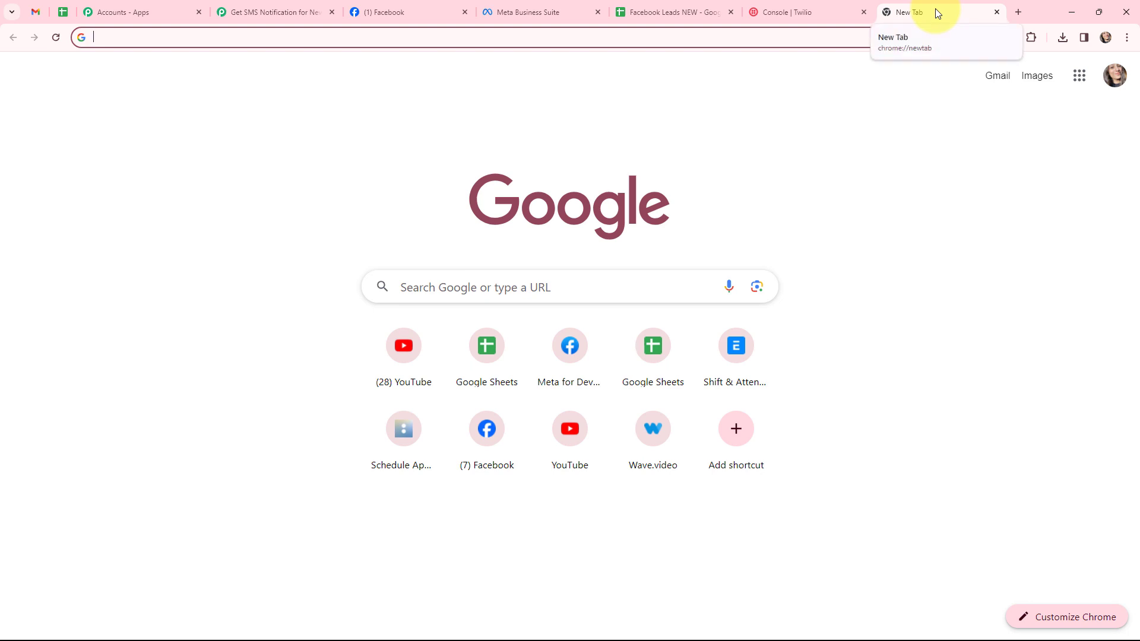
type("meta for")
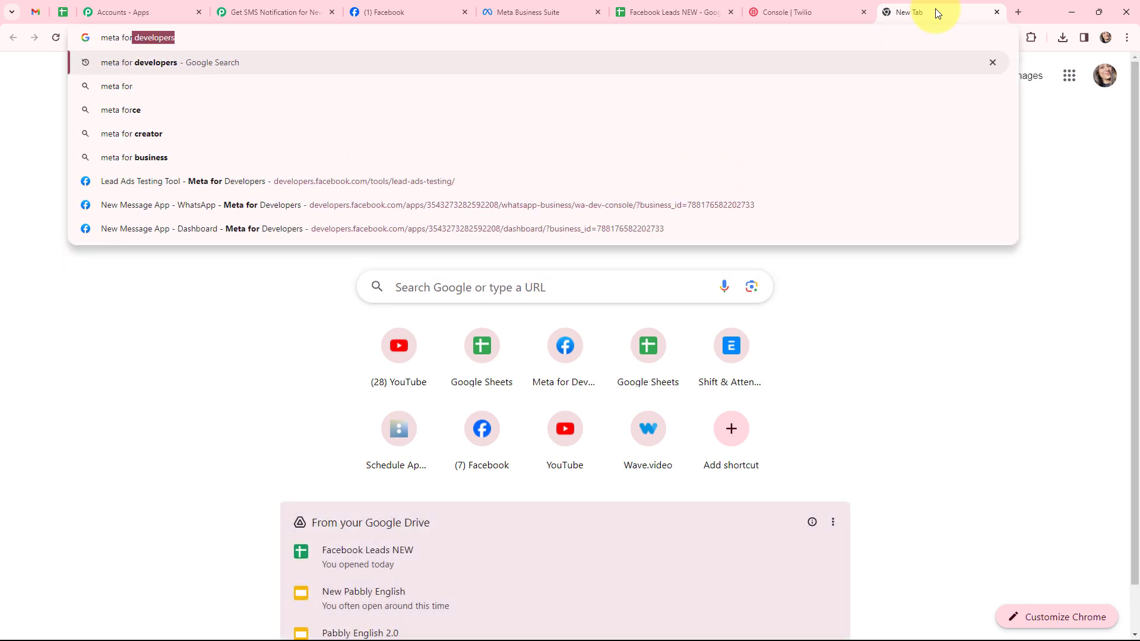
key("Return")
left_click(230, 243)
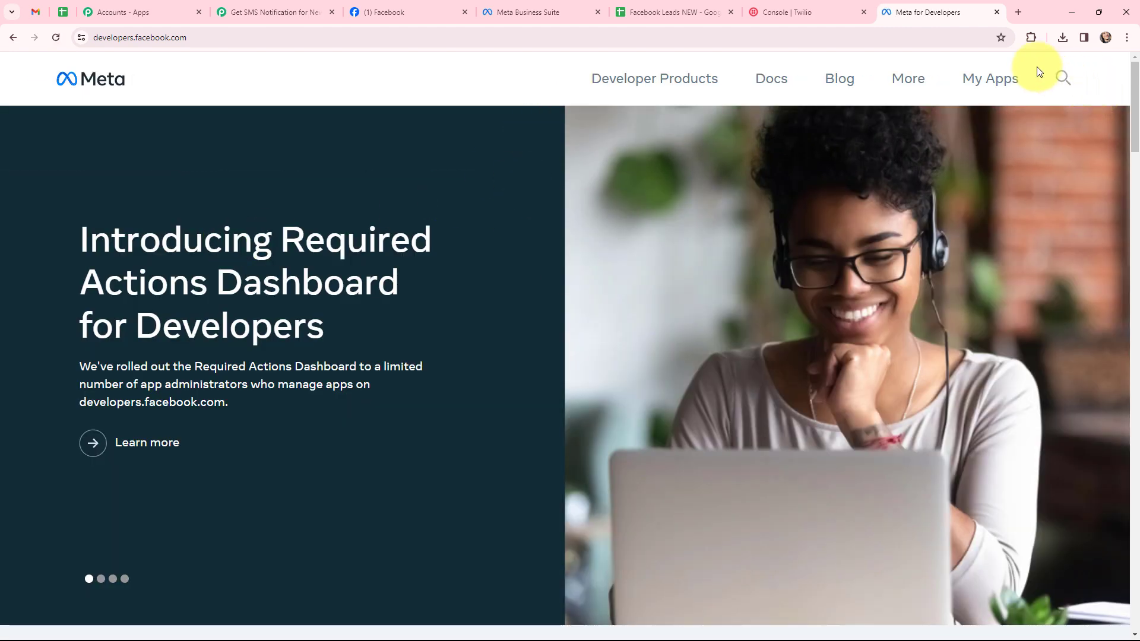
left_click(1000, 78)
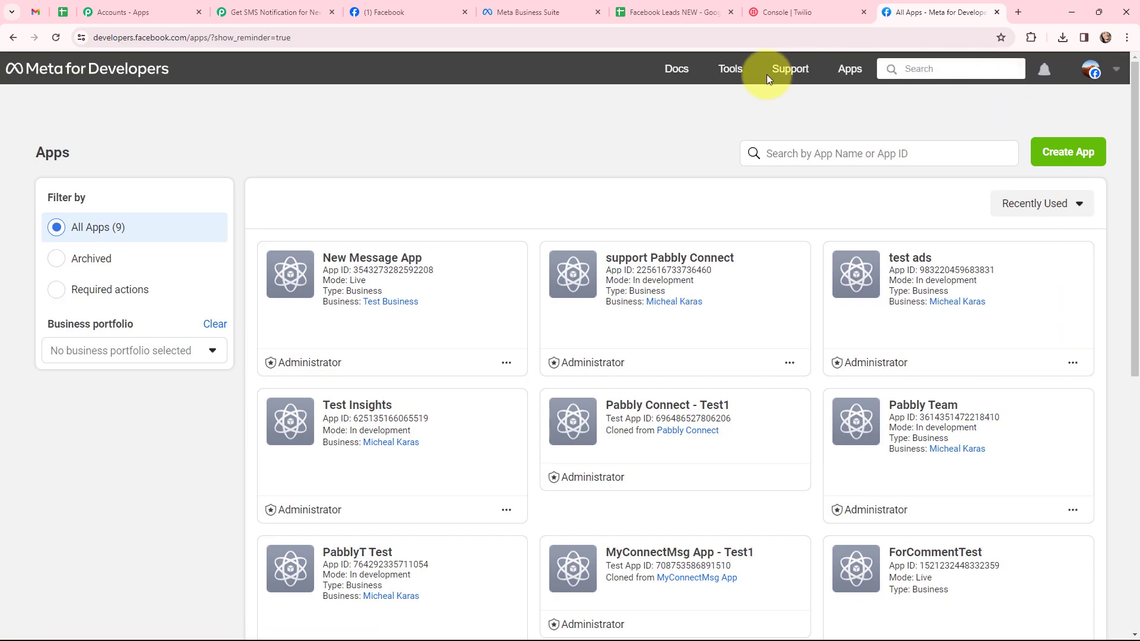
left_click(731, 75)
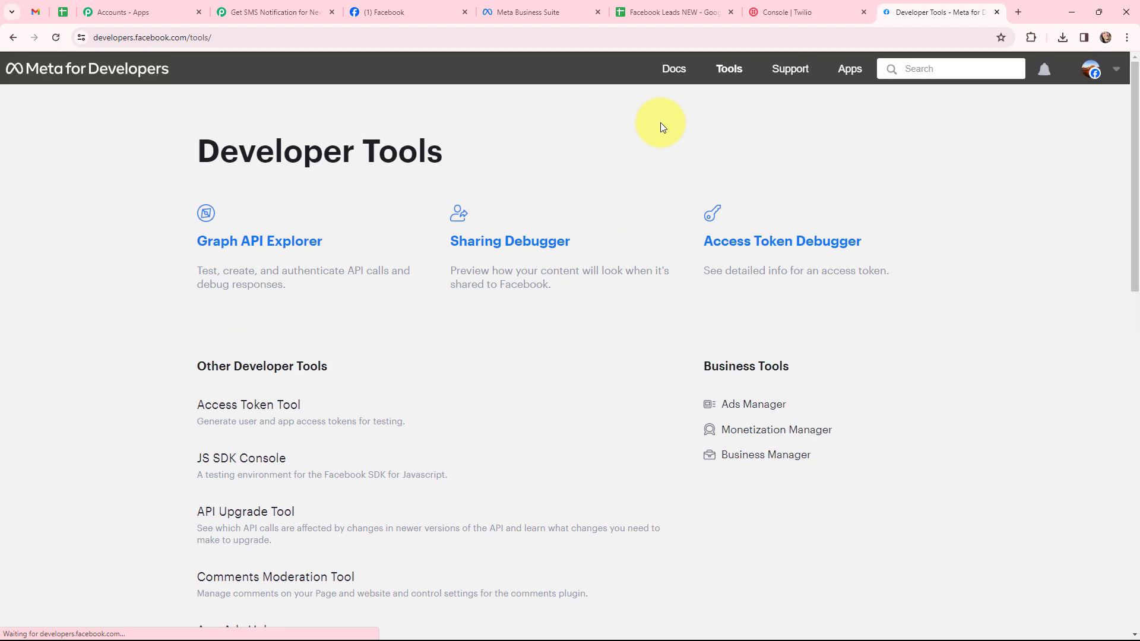
scroll(660, 122, "down", 5)
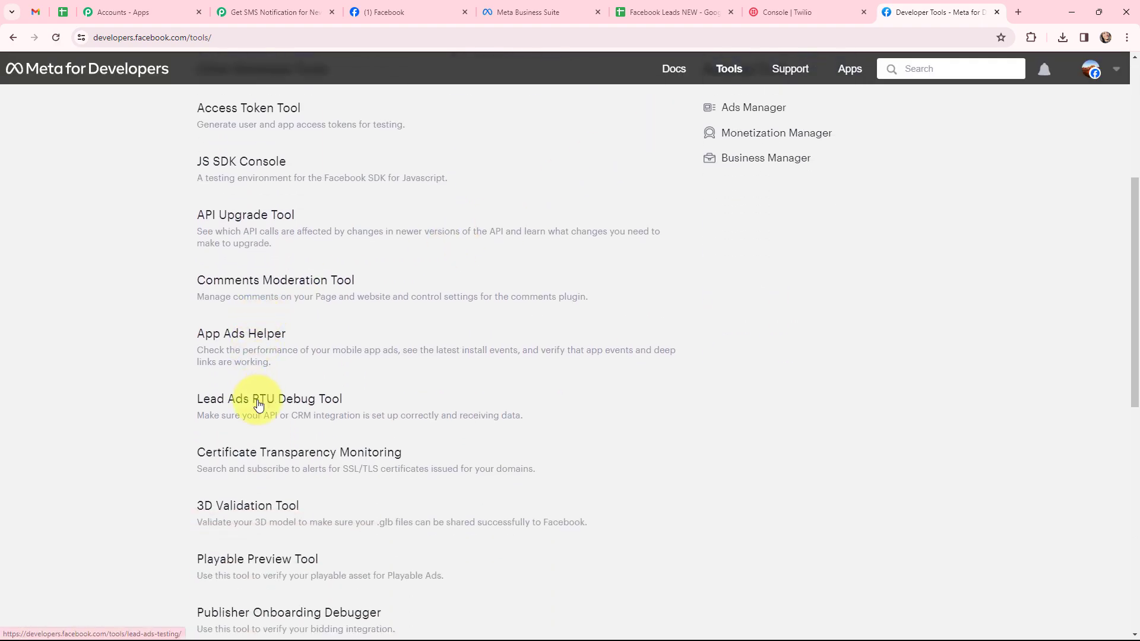
left_click(260, 401)
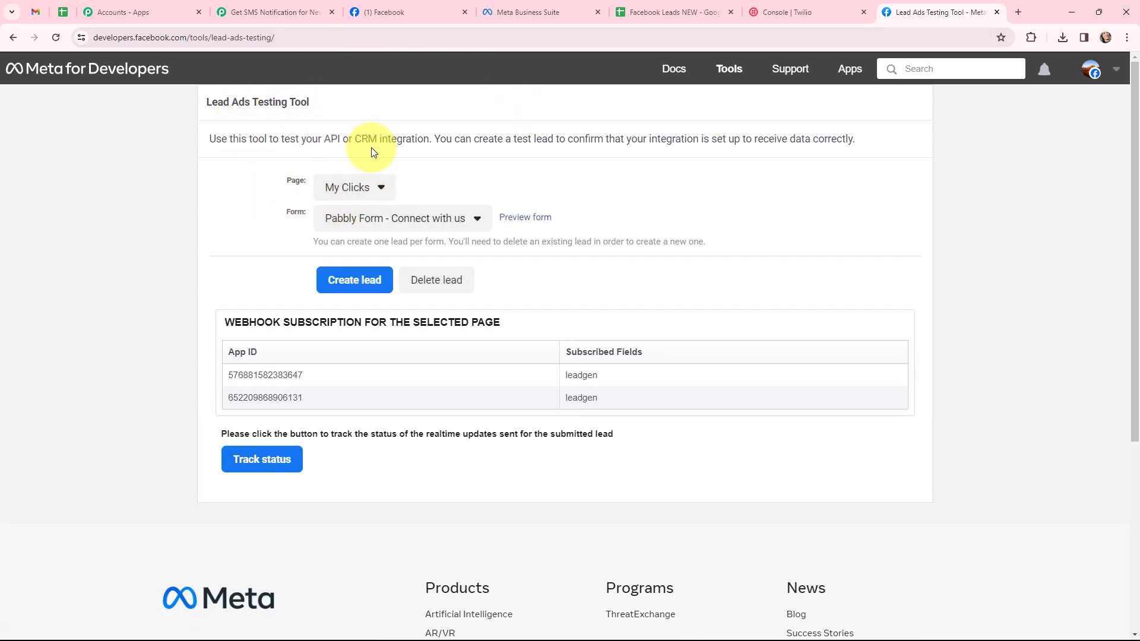
Step: Set the testing tool's Page to Sharks Media Agency and its Form to Sharks Media Contact Form
left_click(384, 196)
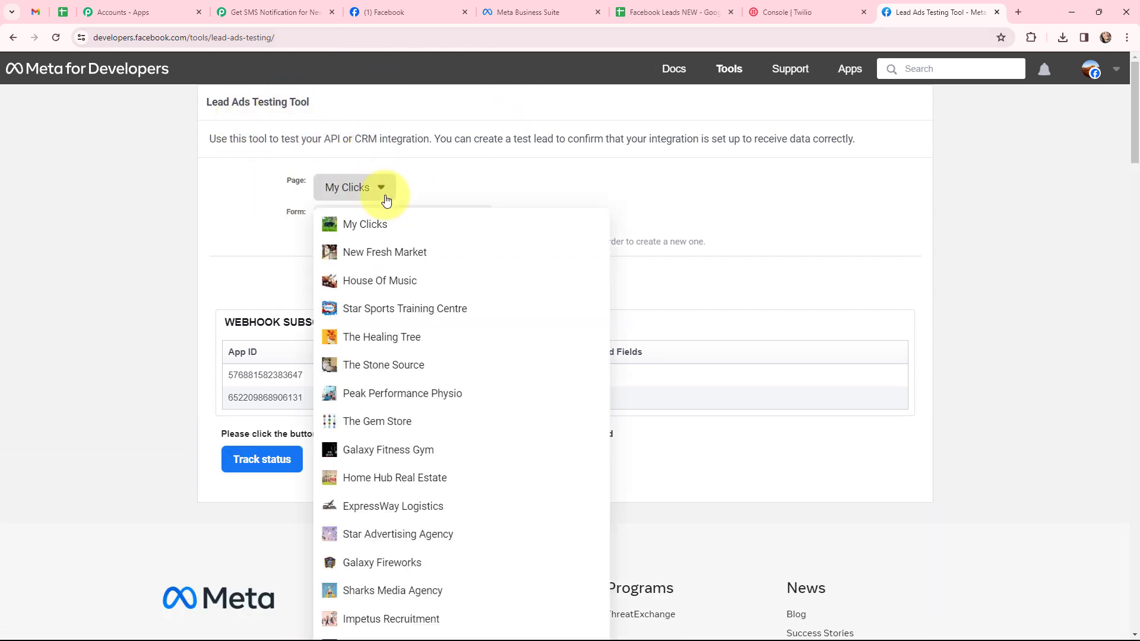
left_click(380, 591)
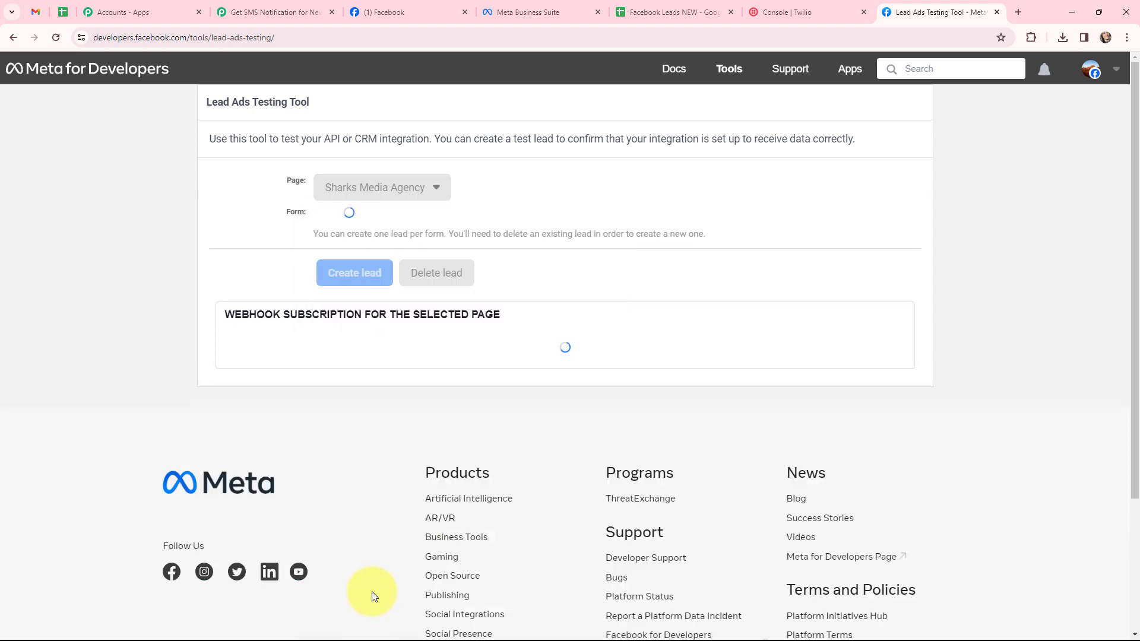
left_click(475, 218)
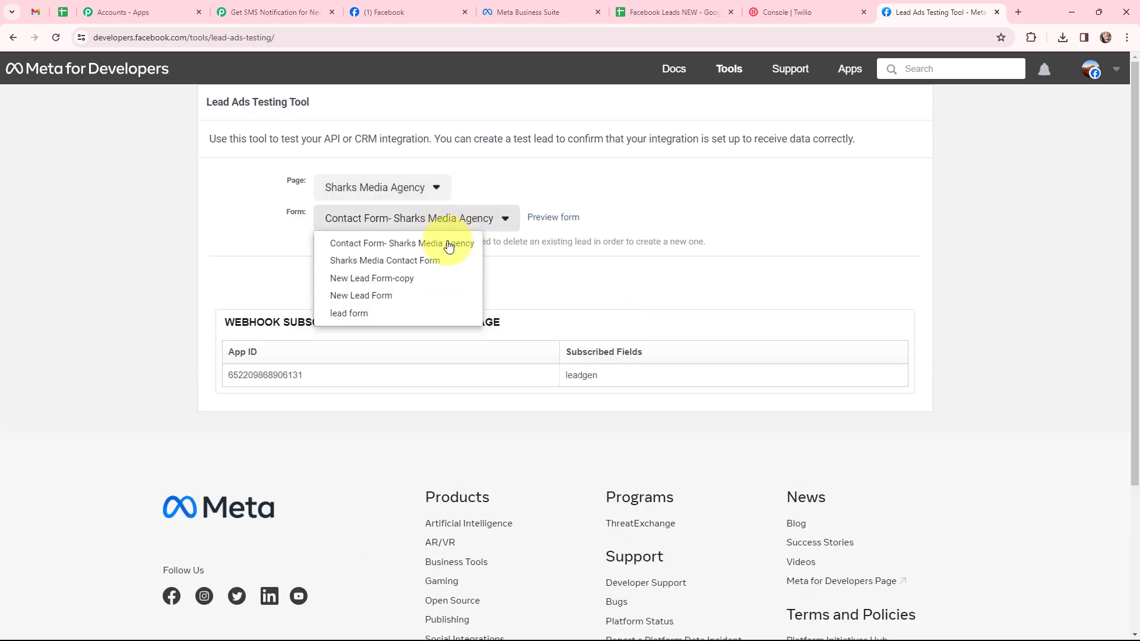
left_click(392, 261)
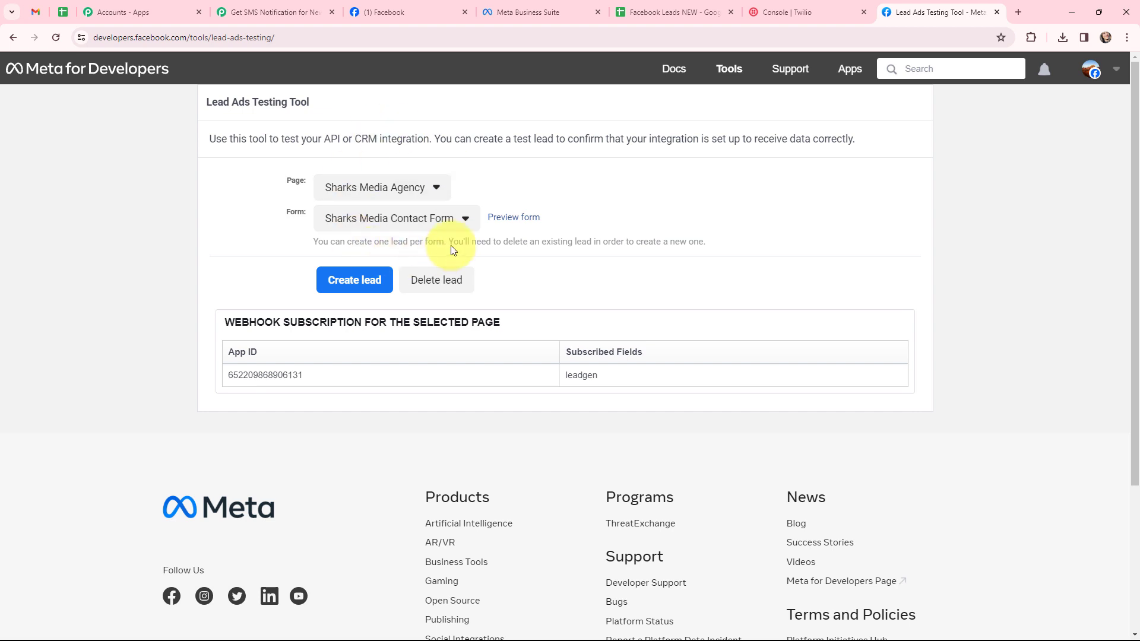
Step: Submit a test lead with the prefilled details through the form preview, and close the preview
left_click(507, 219)
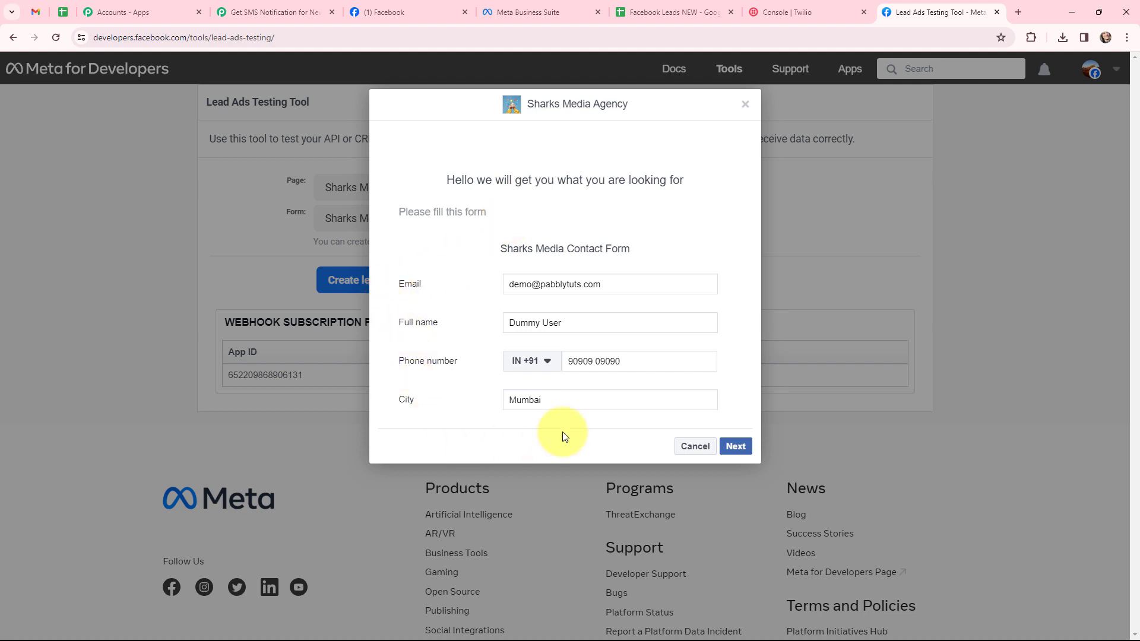
left_click(736, 448)
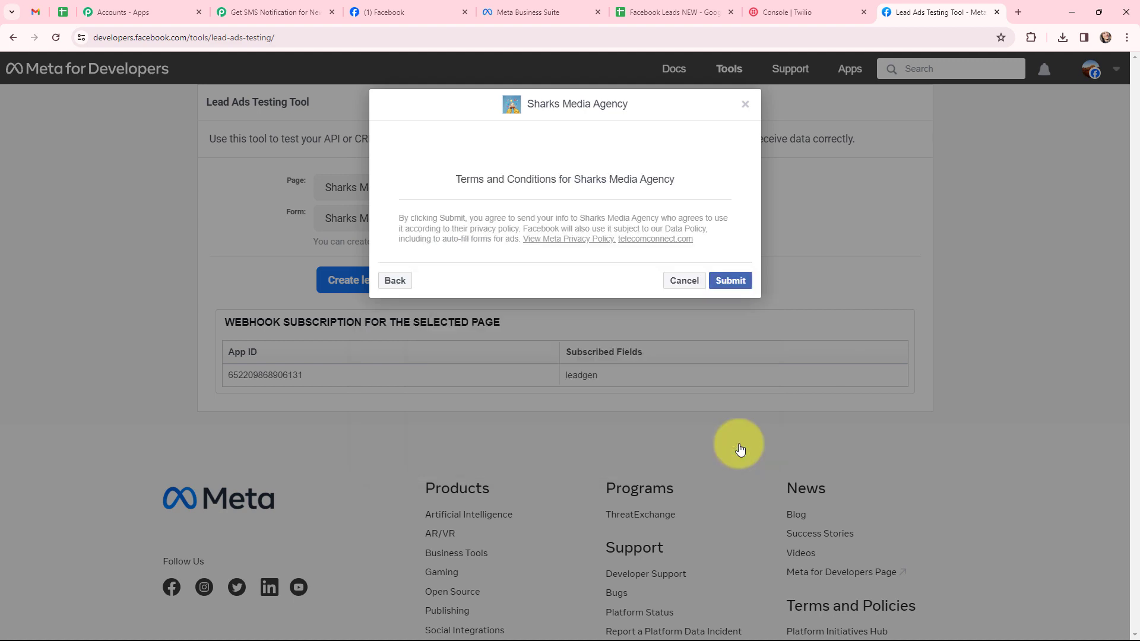
left_click(734, 287)
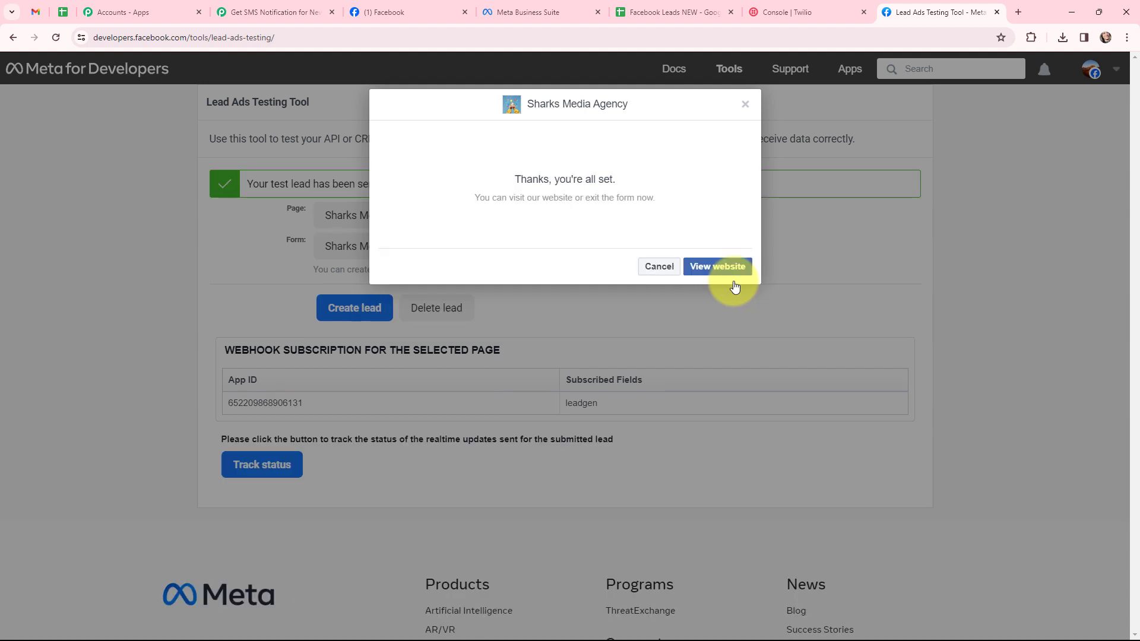
left_click(742, 106)
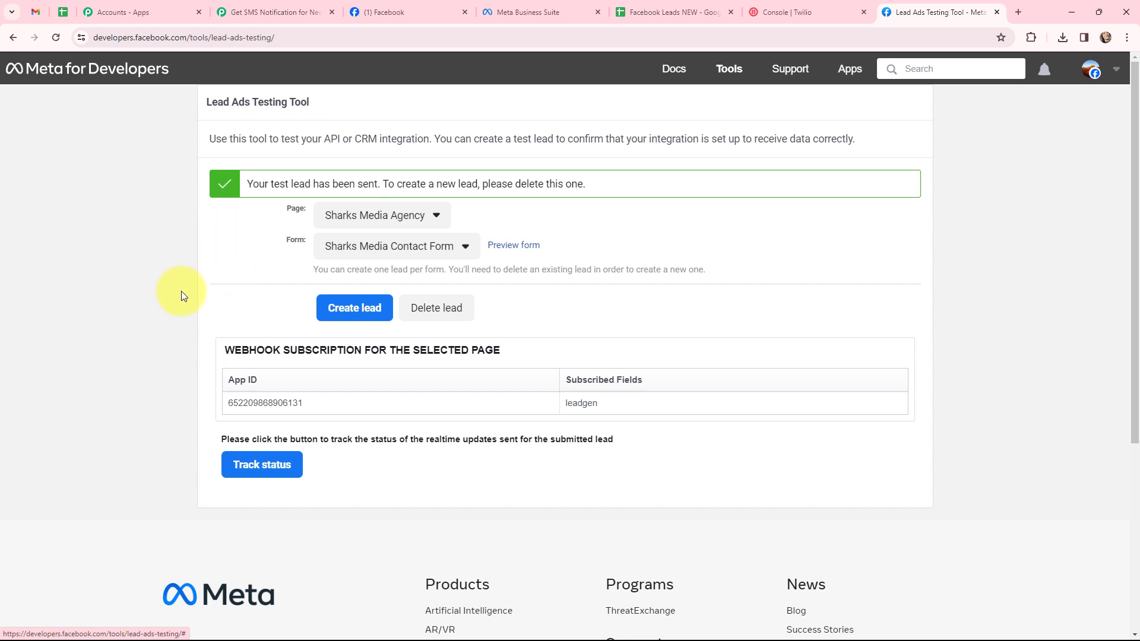
Step: Return to the Pabbly Connect workflow, review the lead fields in the trigger's received response, and collapse the trigger
left_click(285, 13)
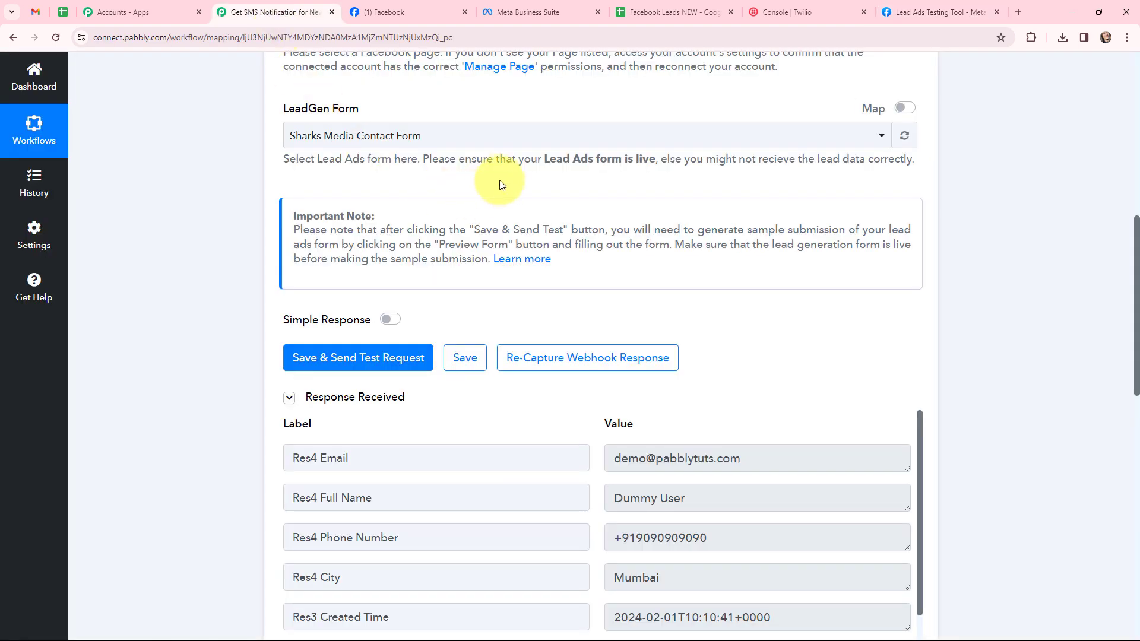
scroll(553, 190, "down", 2)
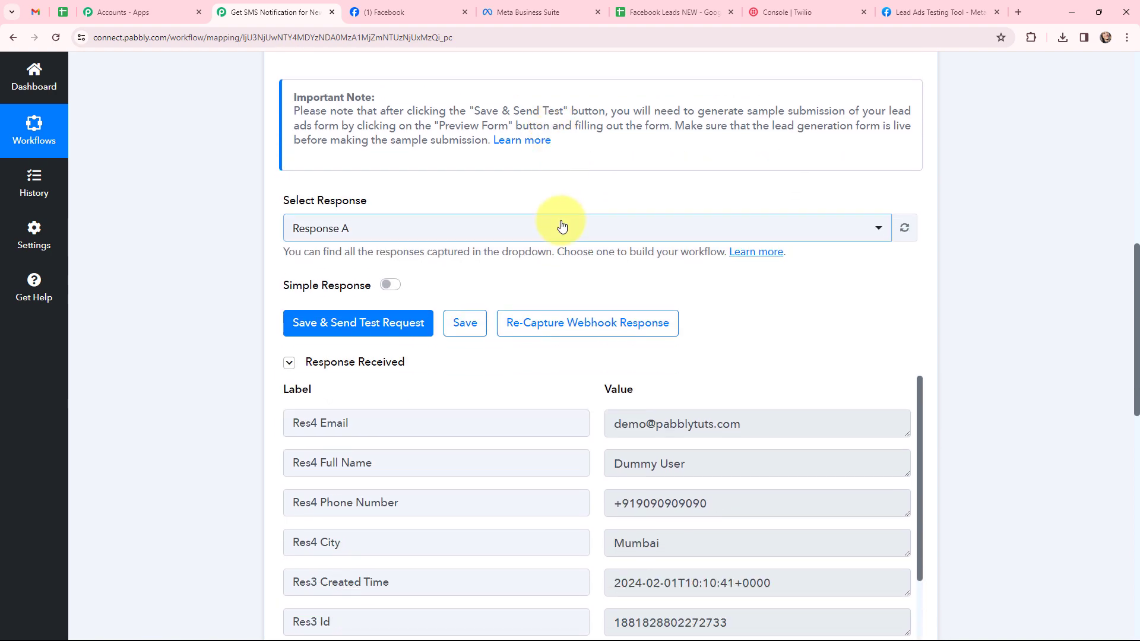
scroll(558, 220, "down", 2)
left_click_drag(766, 304, 532, 318)
left_click_drag(699, 346, 591, 351)
left_click_drag(748, 389, 601, 402)
left_click_drag(696, 426, 600, 441)
left_click_drag(831, 467, 692, 469)
left_click(825, 469)
left_click_drag(921, 399, 900, 309)
left_click(1010, 343)
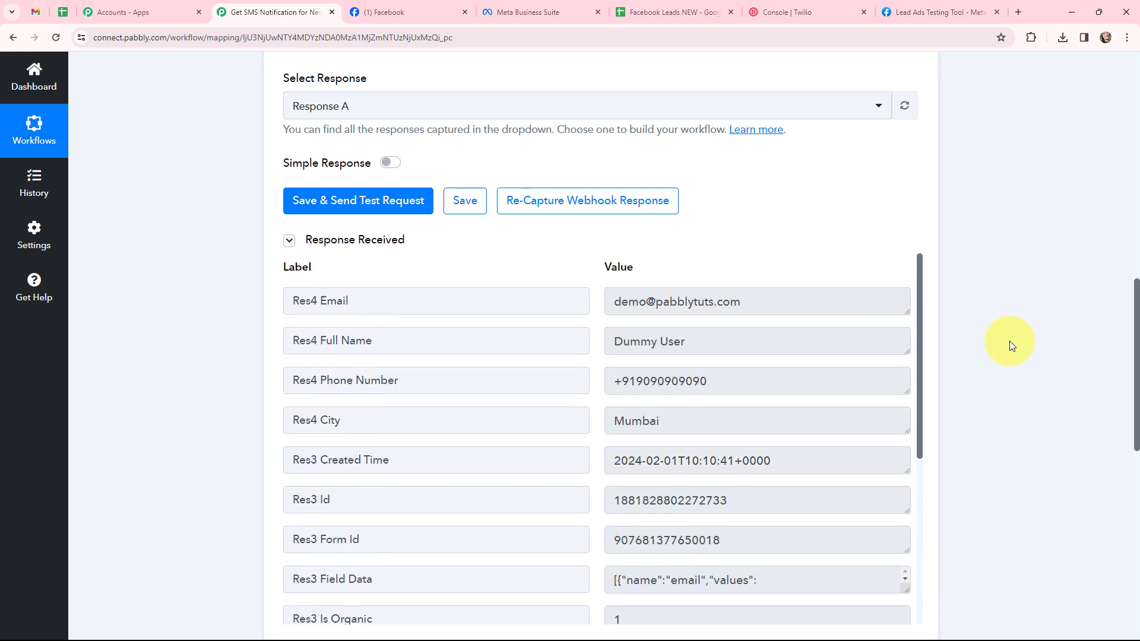
scroll(1010, 341, "down", 2)
scroll(1009, 340, "up", 1)
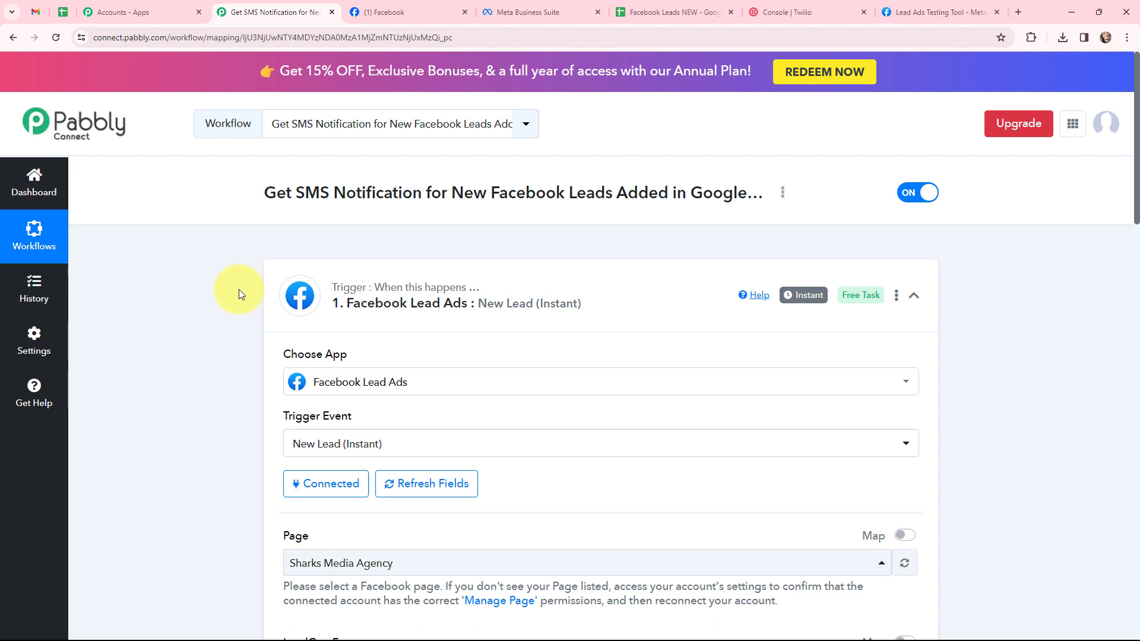
mouse_move(797, 307)
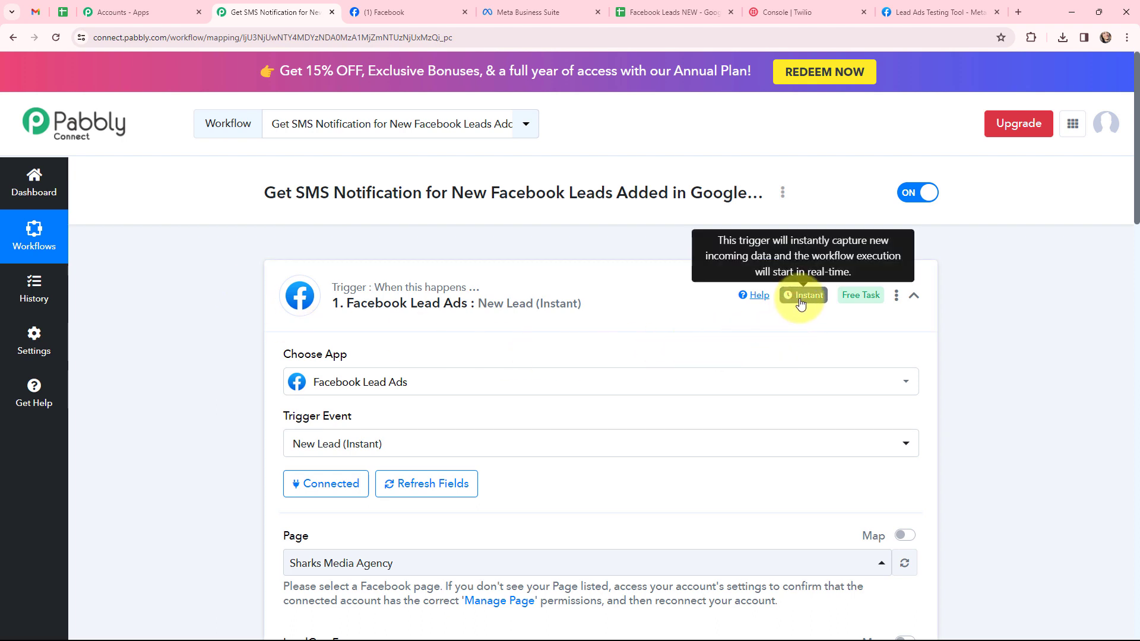
left_click(275, 270)
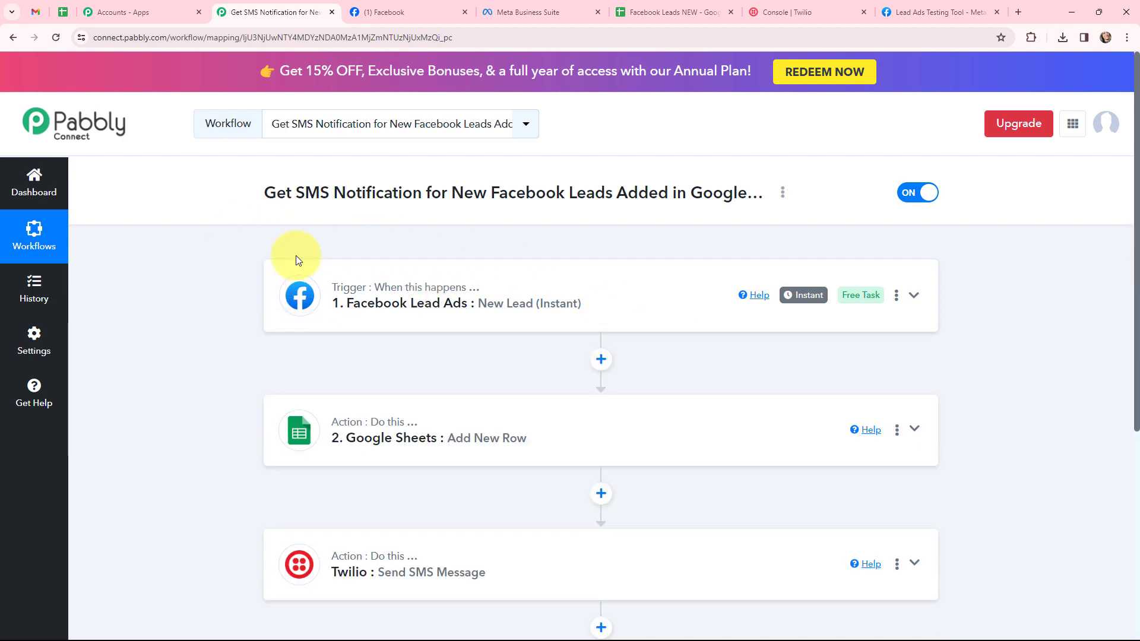
Step: Connect the Google Sheets action to the Google account through a new connection, allowing the requested access
left_click(300, 415)
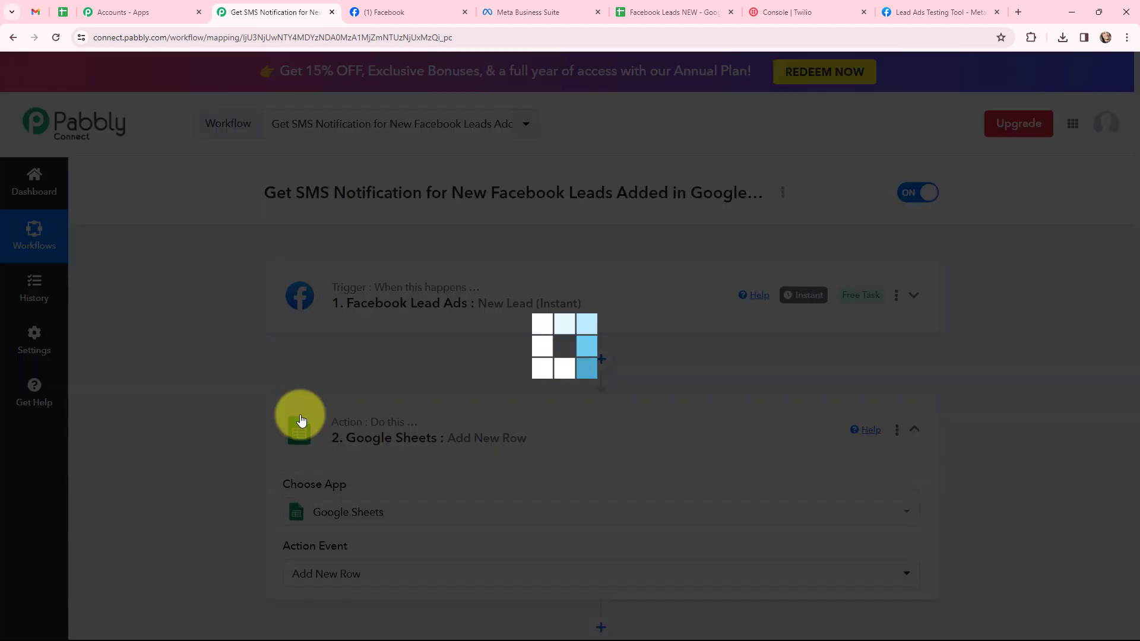
scroll(321, 419, "down", 1)
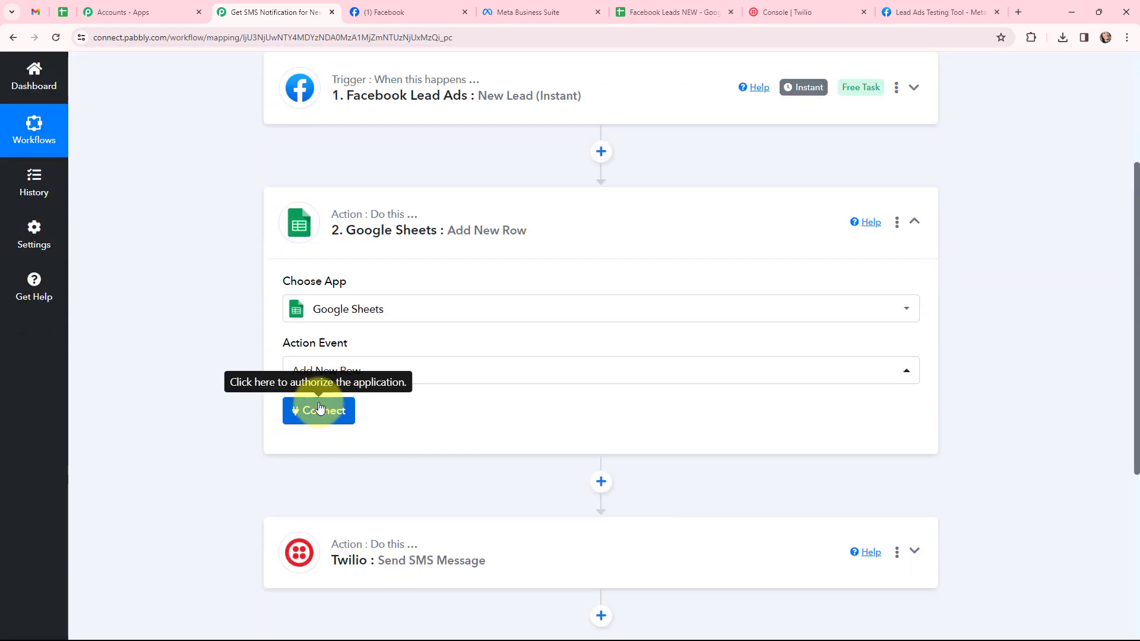
left_click(319, 410)
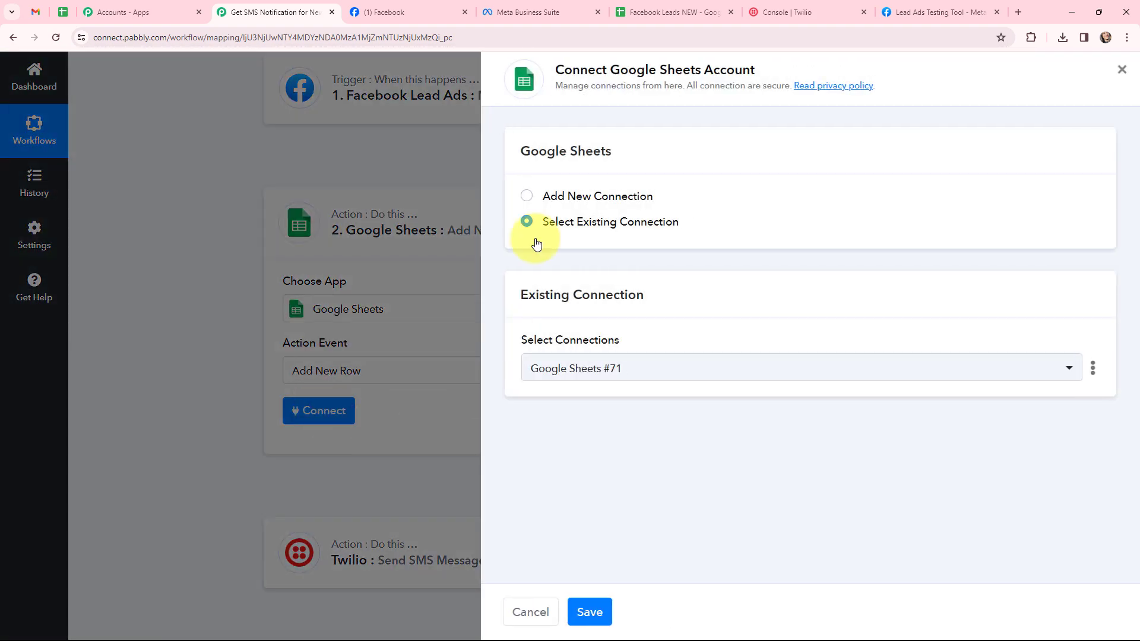
left_click(530, 194)
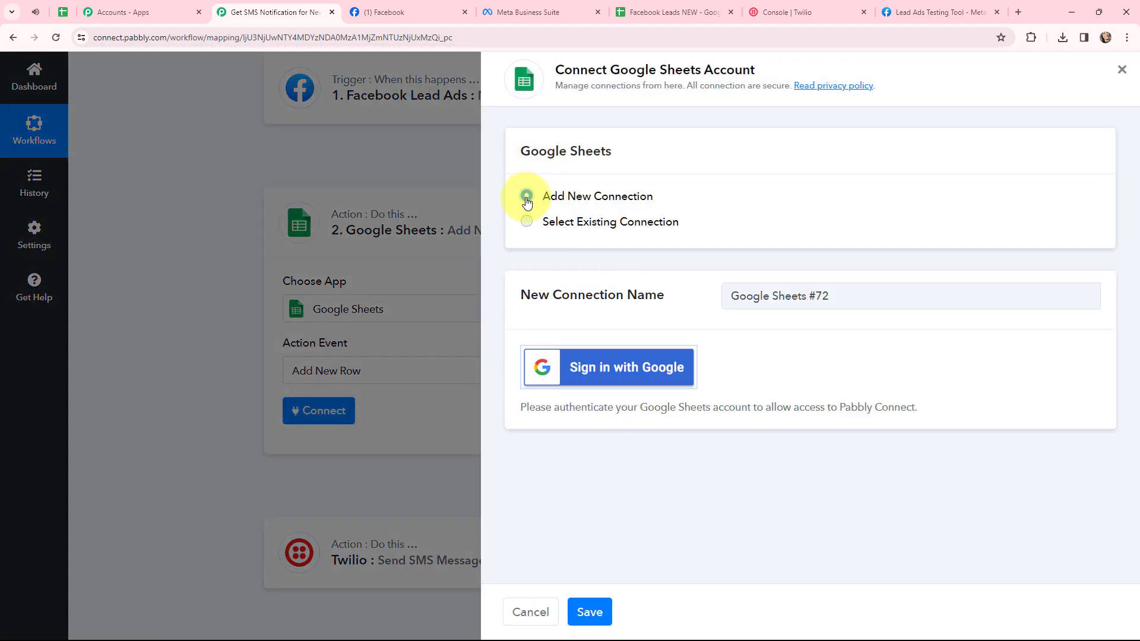
left_click(602, 367)
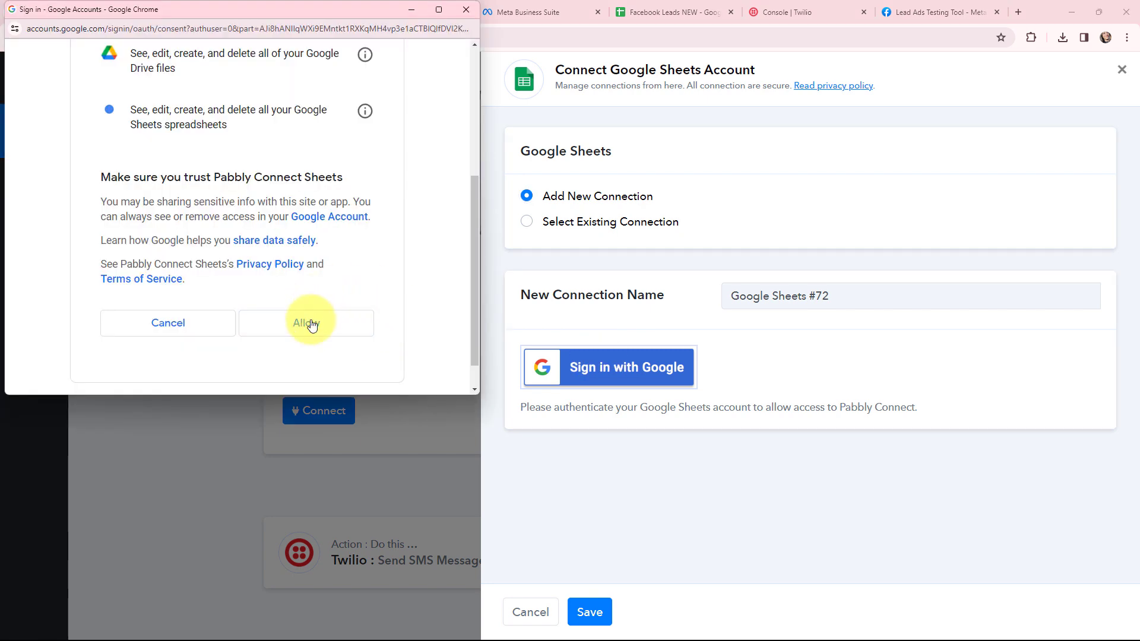
left_click(307, 324)
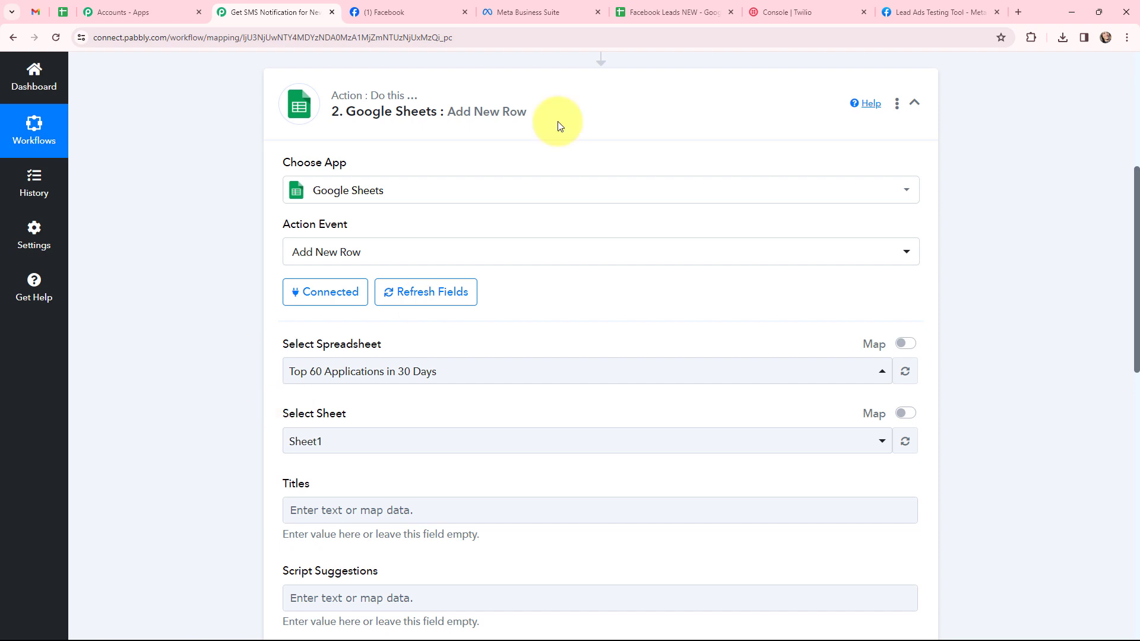
Step: Check the leads spreadsheet in Google Sheets and set the action's spreadsheet to Facebook Leads NEW
left_click(671, 12)
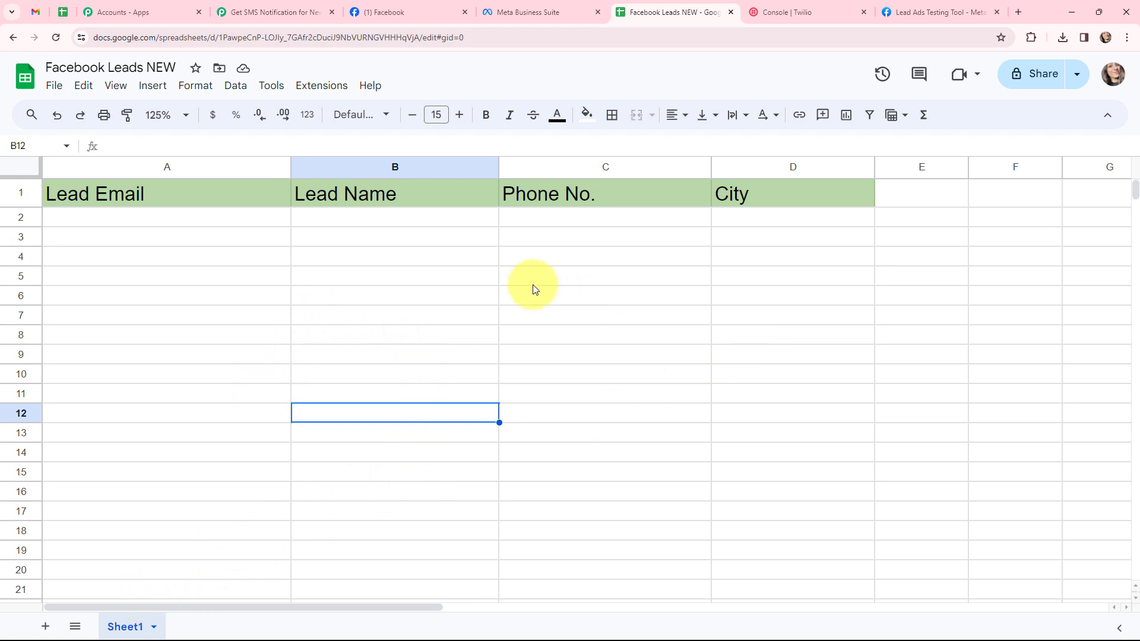
left_click(287, 6)
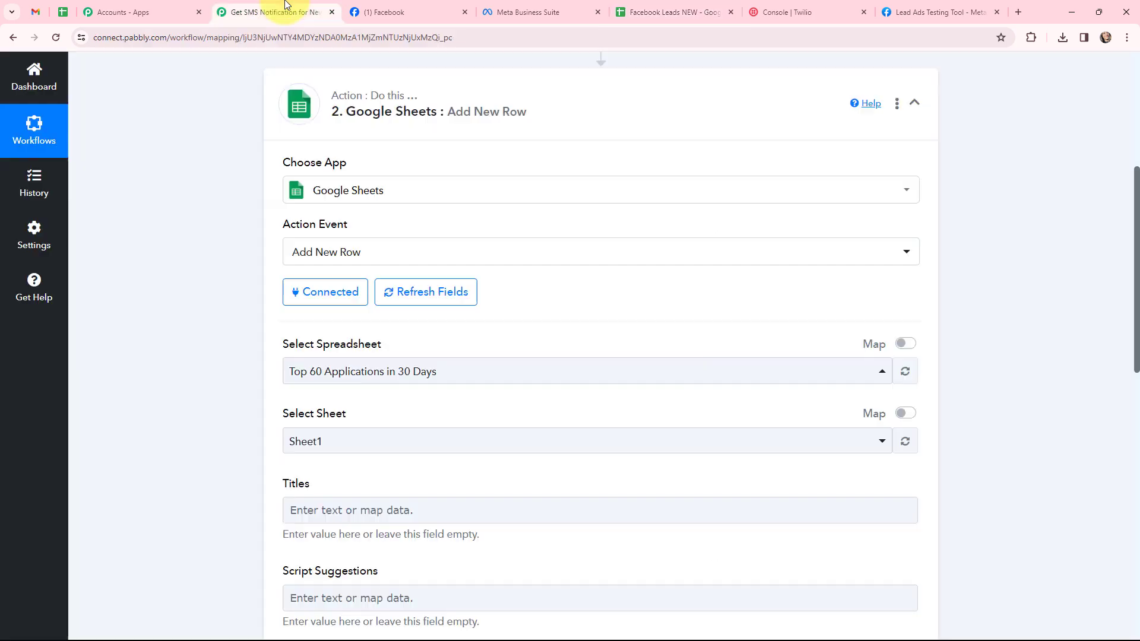
left_click(371, 156)
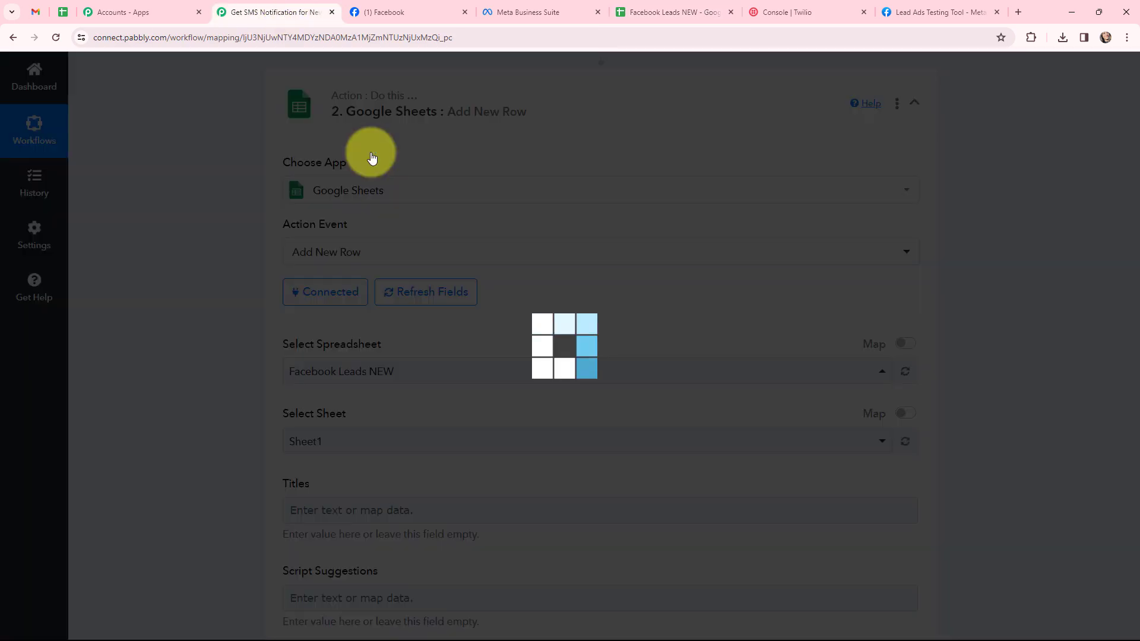
Step: Map the row's Lead Email to Res4 Email and Lead Name to Res4 Full Name from the Facebook Lead Ads trigger
scroll(238, 197, "down", 2)
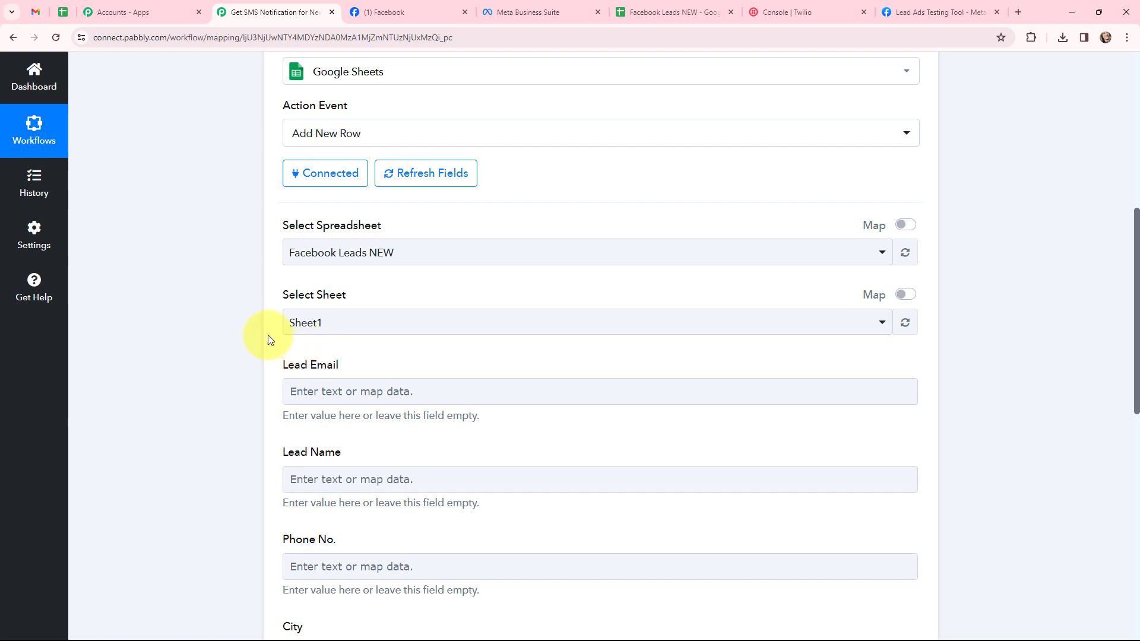
scroll(263, 278, "down", 1)
scroll(264, 280, "down", 2)
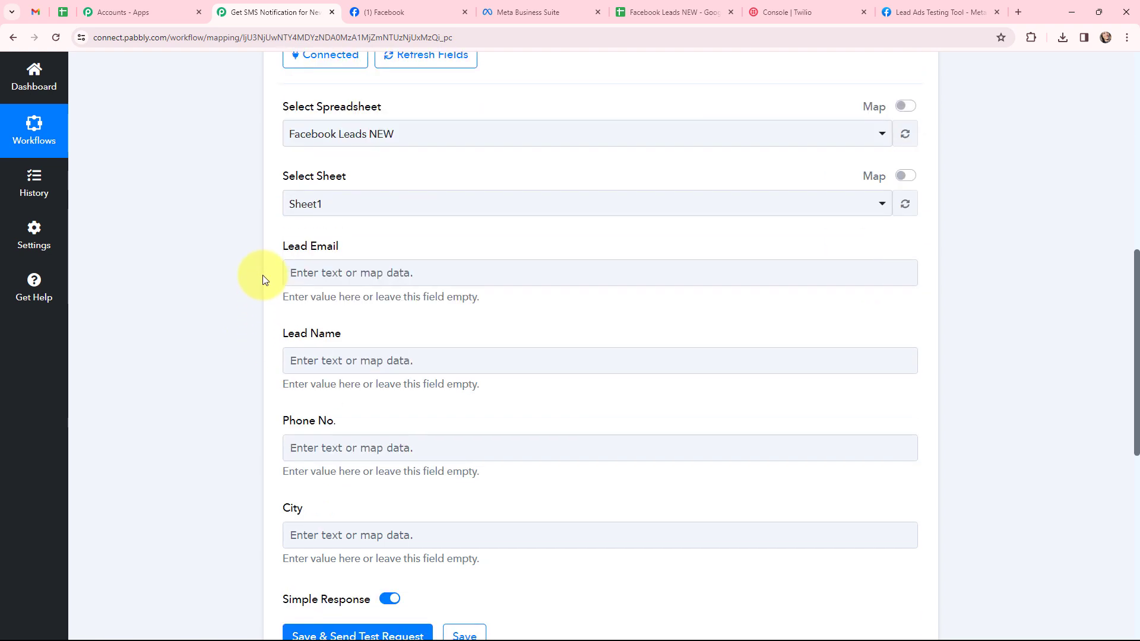
left_click(317, 271)
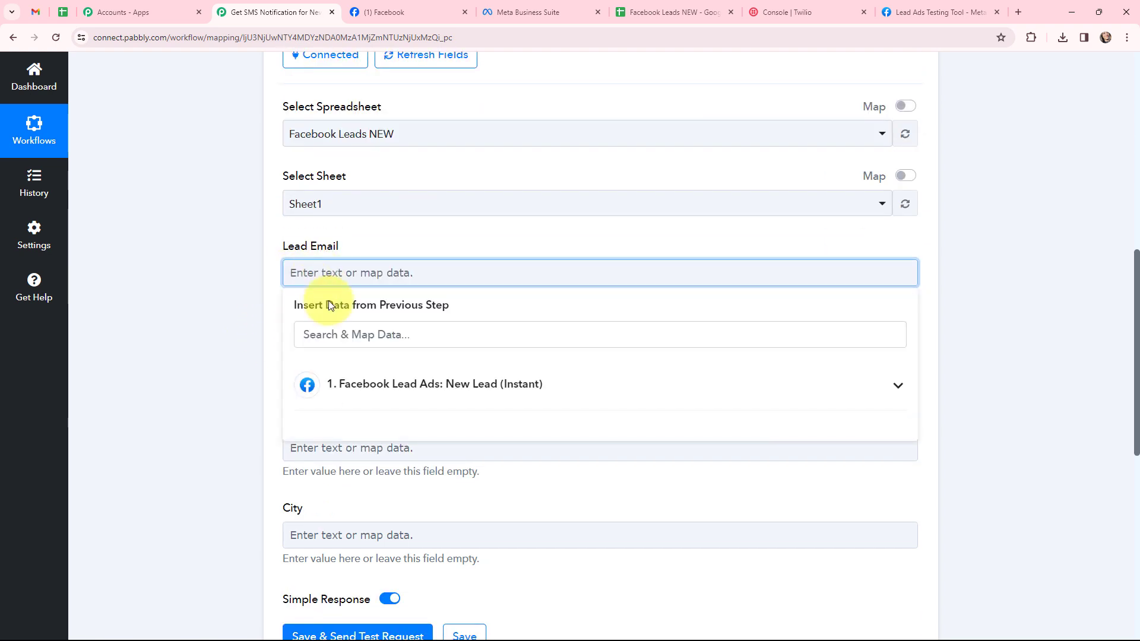
left_click(338, 380)
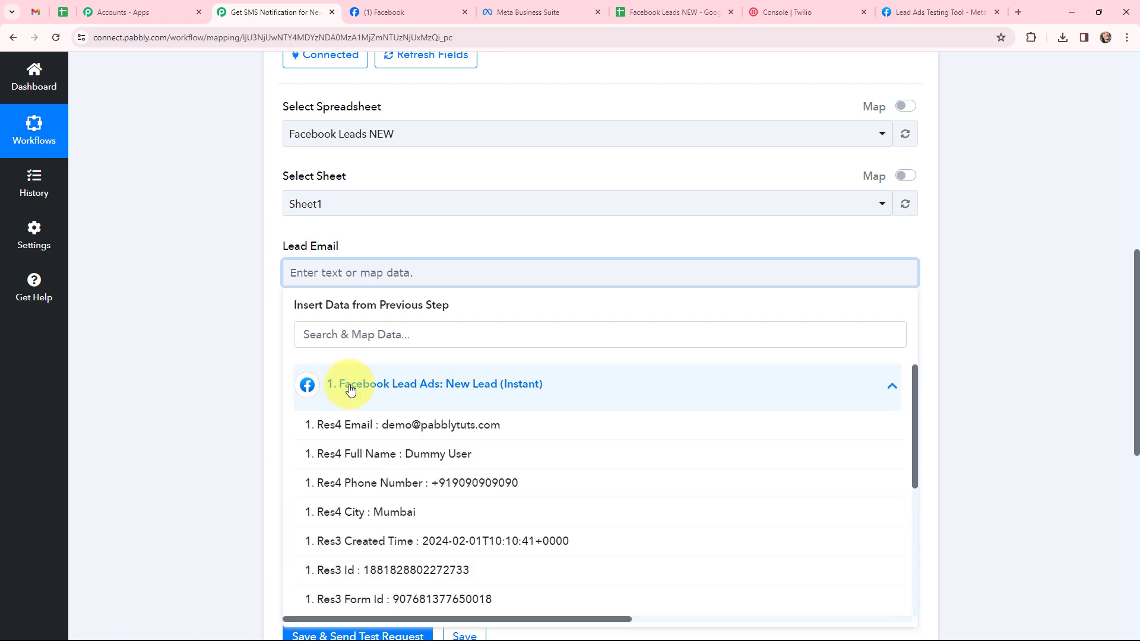
left_click(576, 422)
left_click(226, 291)
left_click(433, 371)
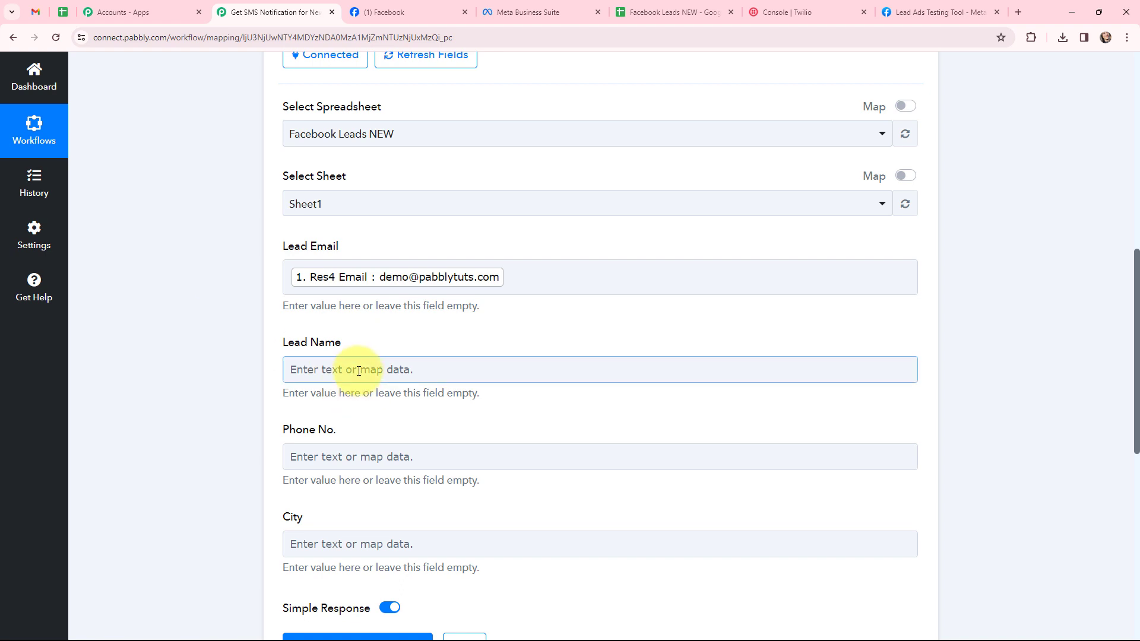
left_click(357, 478)
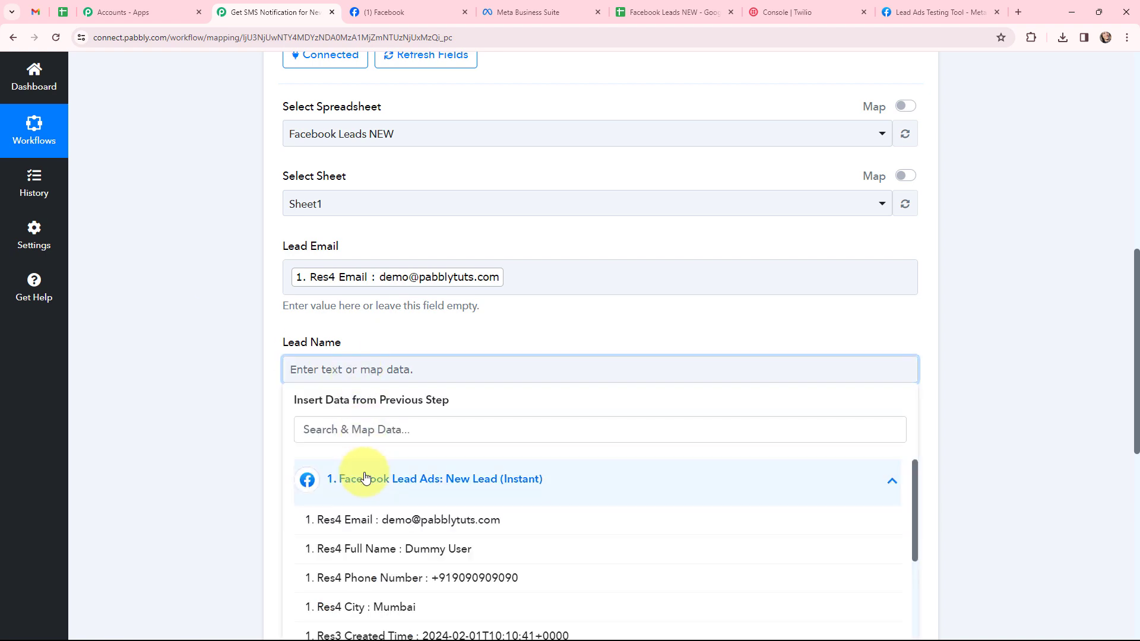
left_click(460, 547)
left_click(266, 390)
Step: Map the row's Phone No. to Res4 Phone Number and City to Res4 City from the Facebook Lead Ads trigger
scroll(510, 291, "down", 2)
left_click(483, 347)
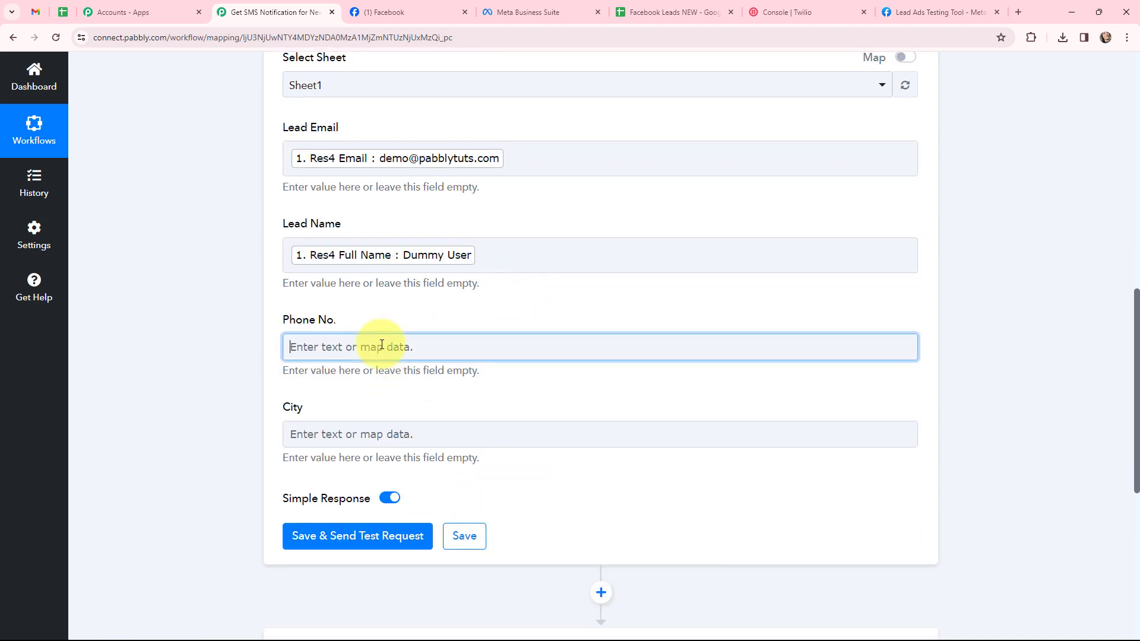
left_click(423, 461)
left_click(391, 550)
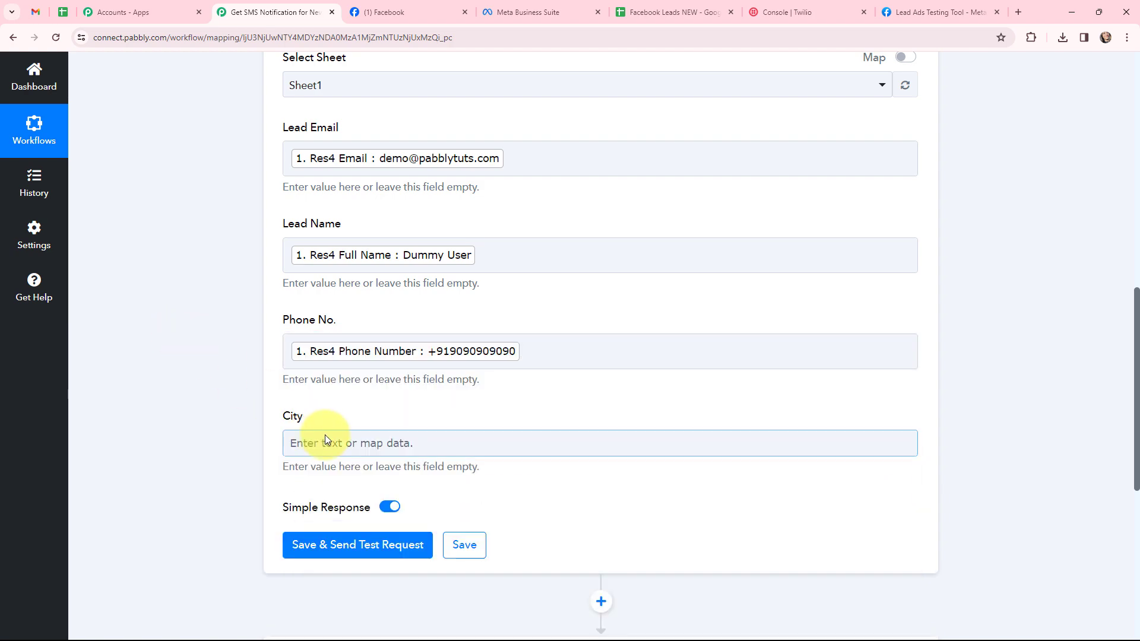
left_click(325, 435)
left_click(386, 553)
scroll(437, 446, "down", 3)
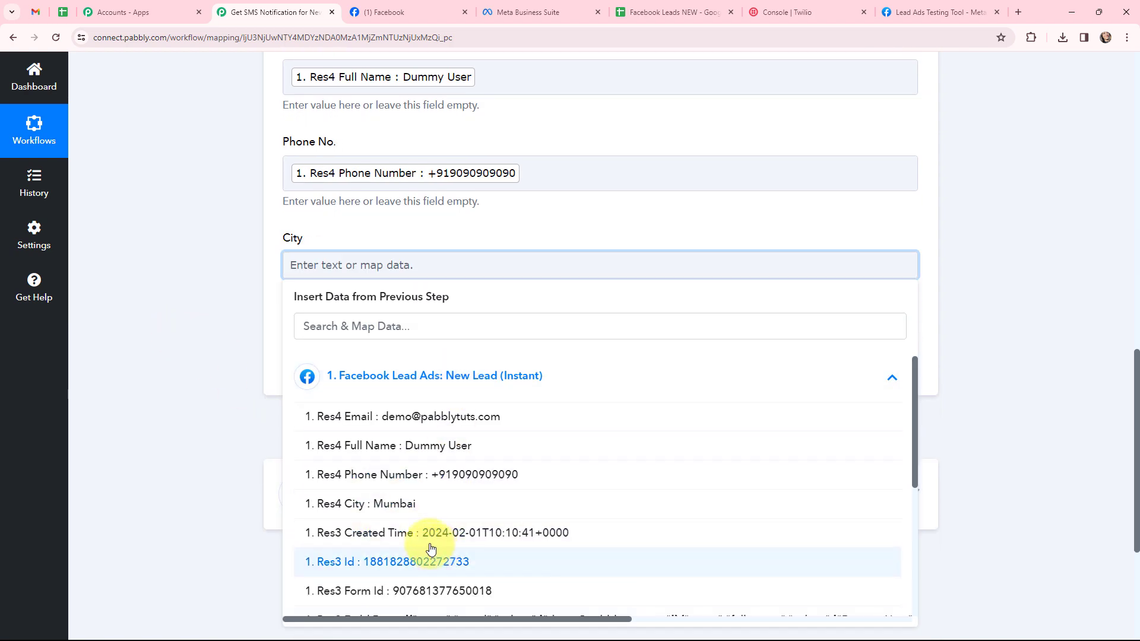
left_click(396, 503)
left_click(248, 273)
scroll(248, 273, "up", 3)
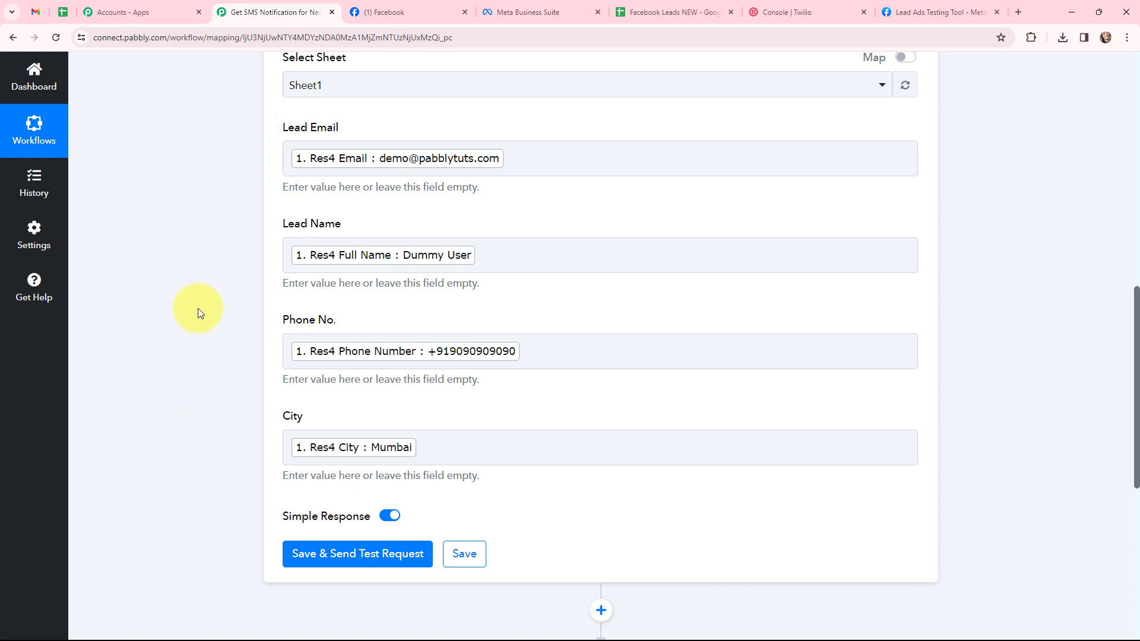
Step: Save the Google Sheets action with a test request and check the new row in the Facebook Leads NEW spreadsheet
scroll(198, 304, "down", 2)
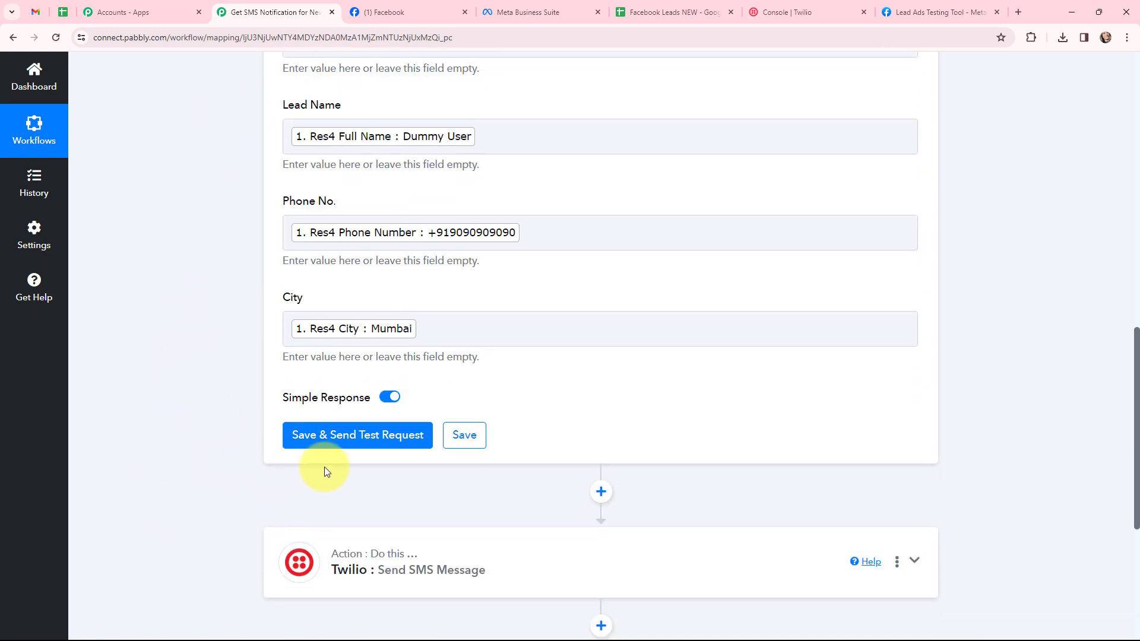
left_click(351, 438)
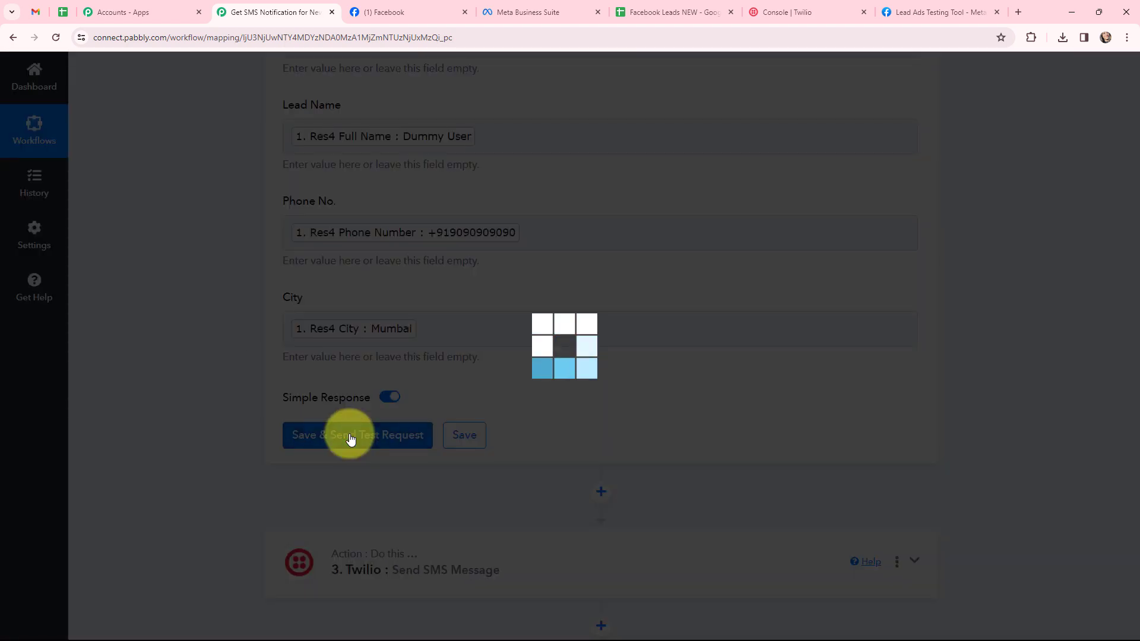
scroll(534, 318, "down", 3)
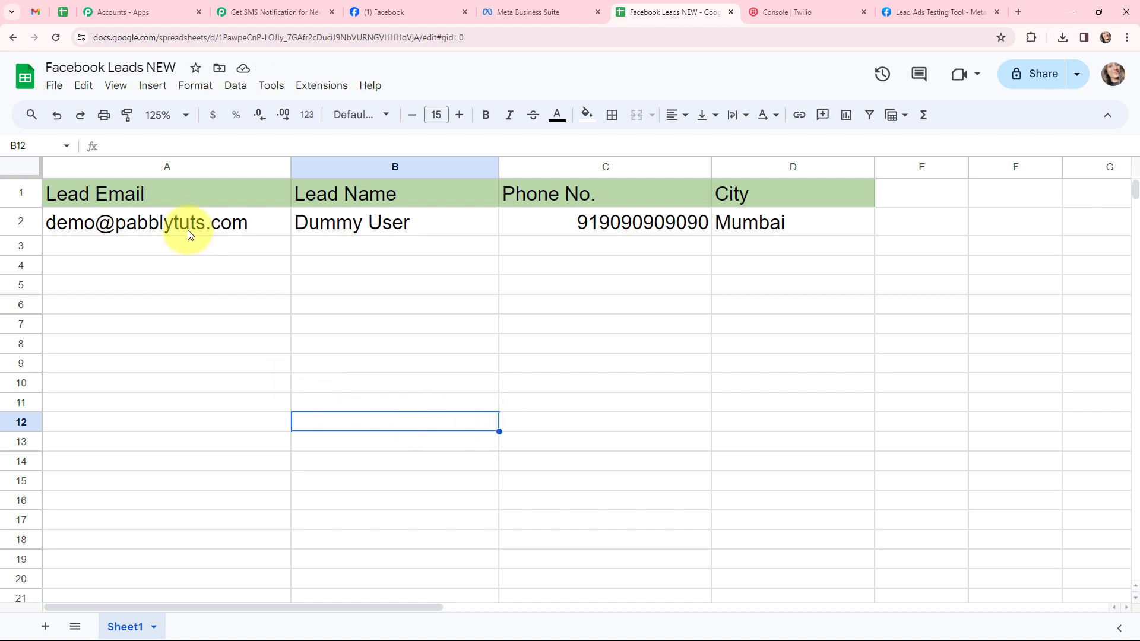
mouse_move(177, 224)
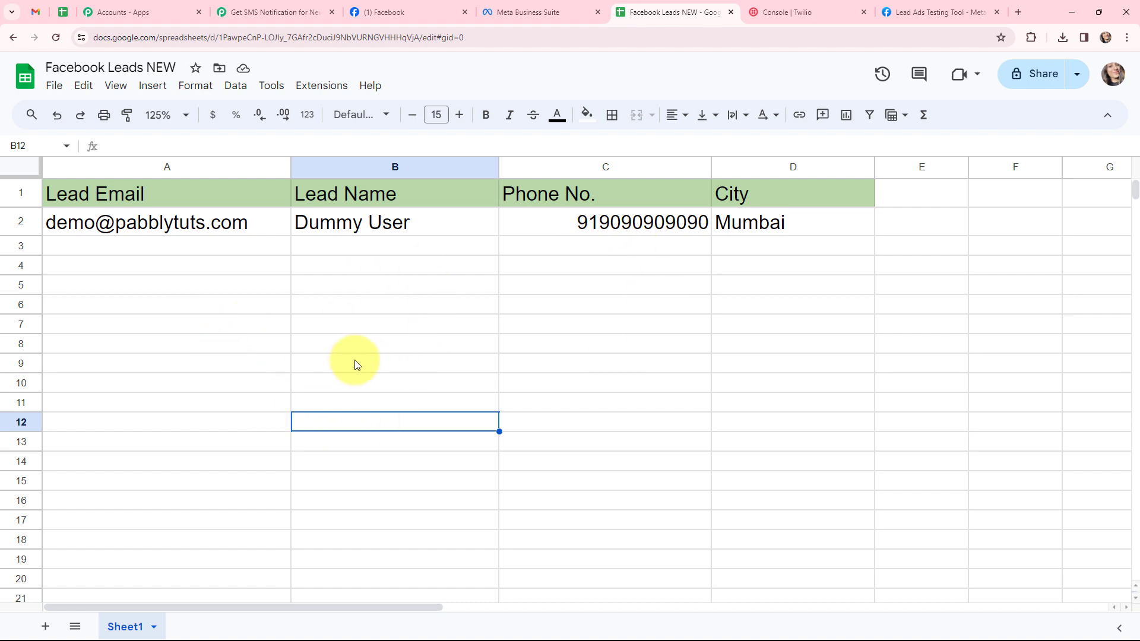
Step: Return to the Pabbly Connect workflow, expand the Twilio Send SMS Message action, and start a new Twilio connection
left_click(250, 12)
scroll(228, 303, "down", 8)
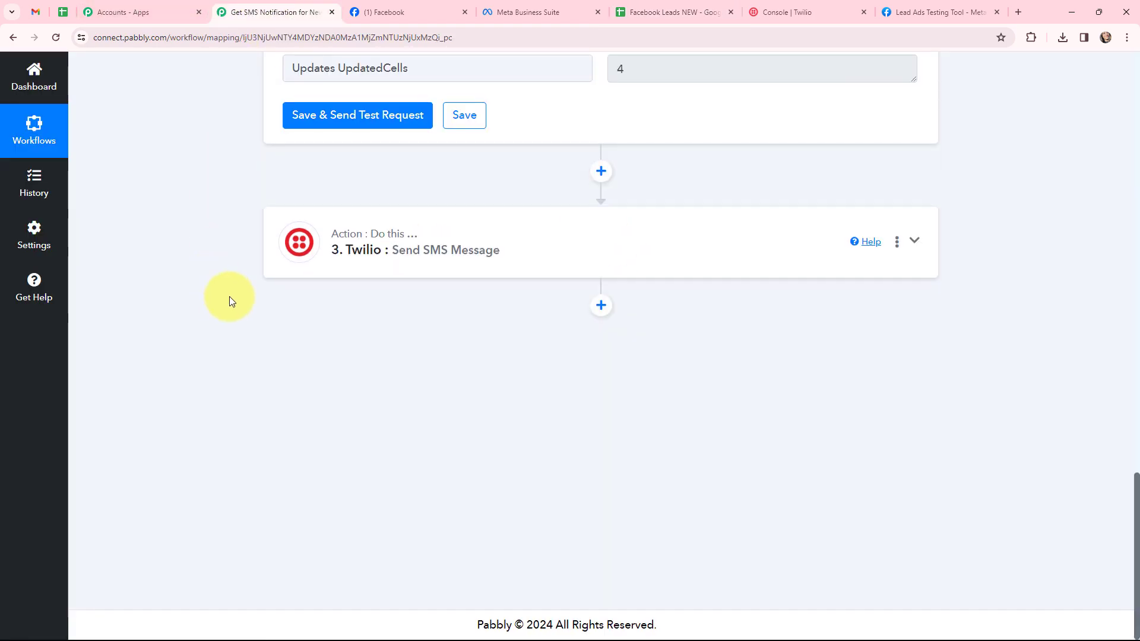
left_click(439, 224)
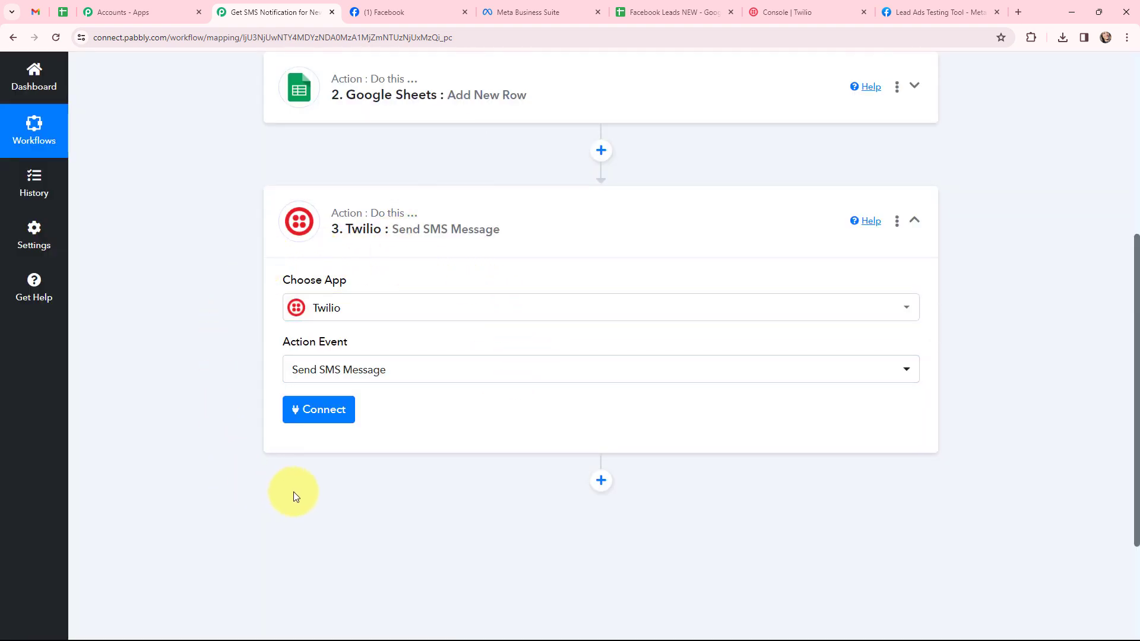
left_click(309, 415)
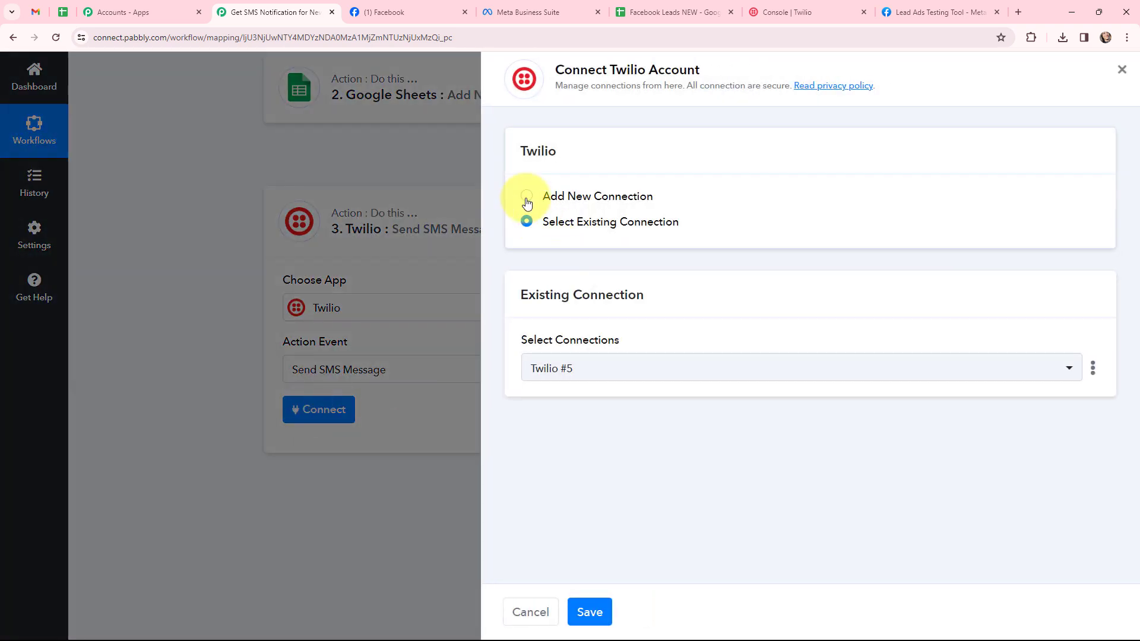
left_click(527, 199)
scroll(638, 325, "down", 1)
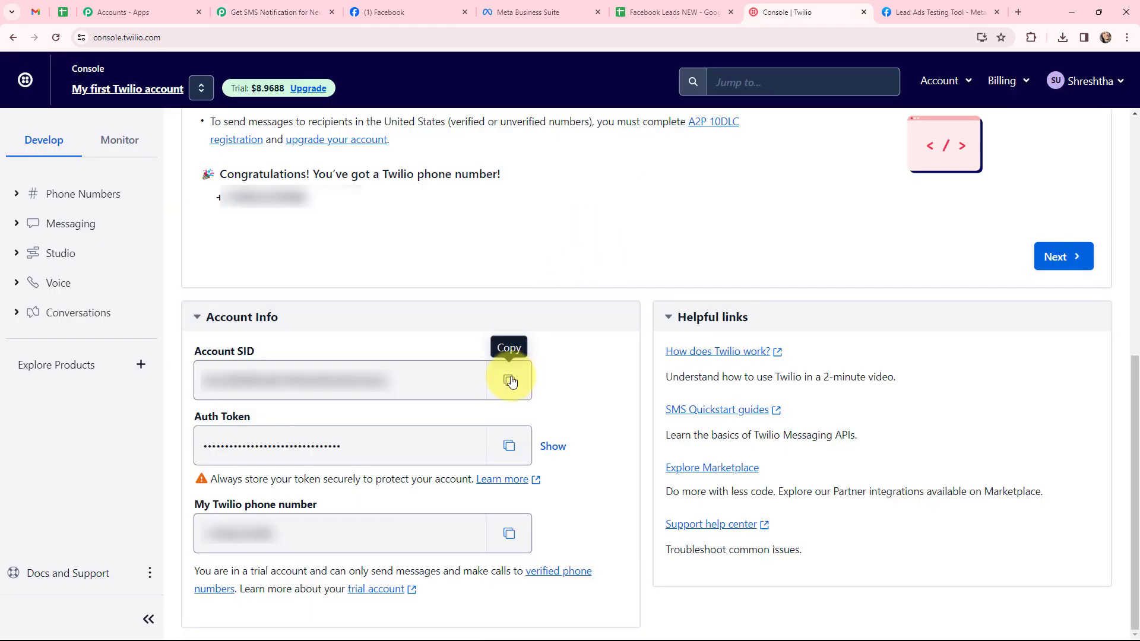
Step: Copy the Account SID from the Twilio console and paste it into both Account SID fields of the new connection
left_click(509, 381)
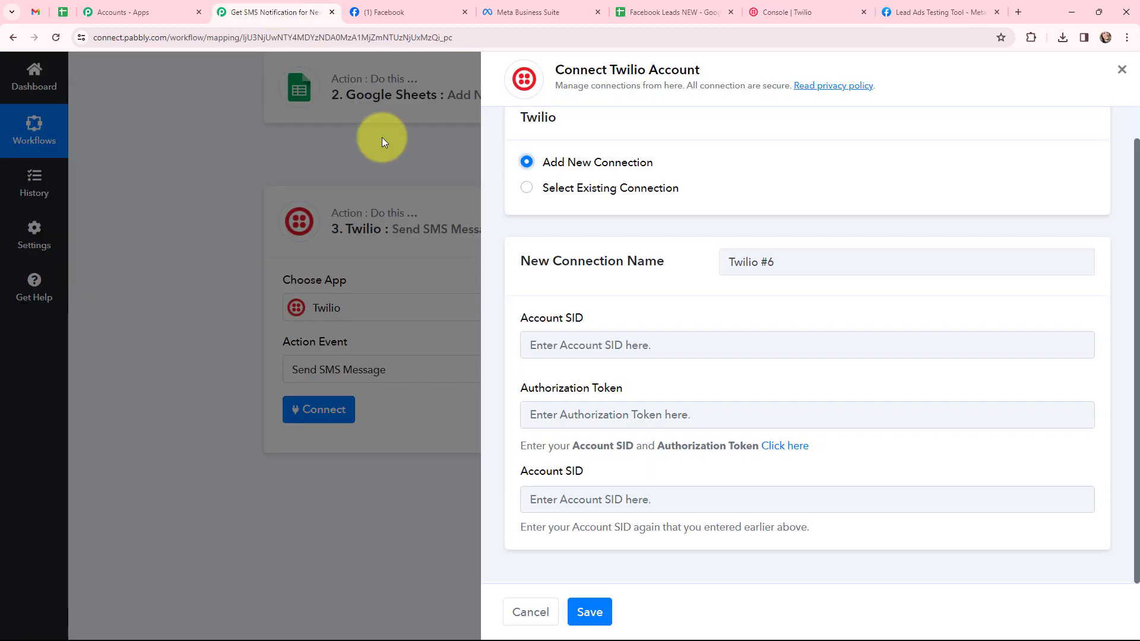
left_click(583, 344)
key("ctrl+v")
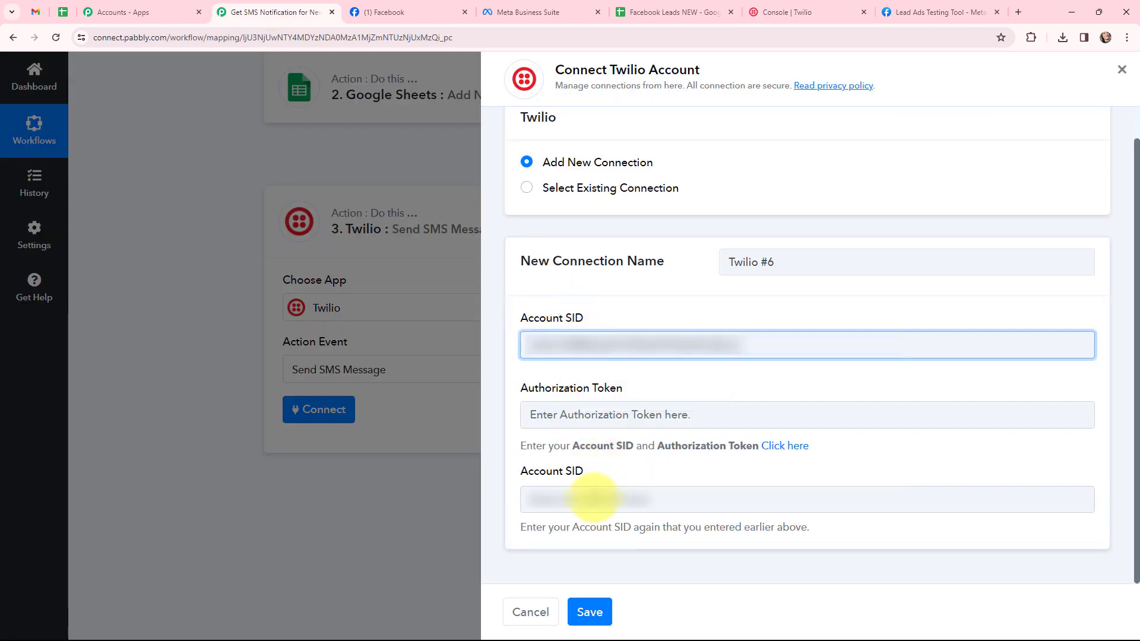
left_click(591, 499)
key("ctrl+v")
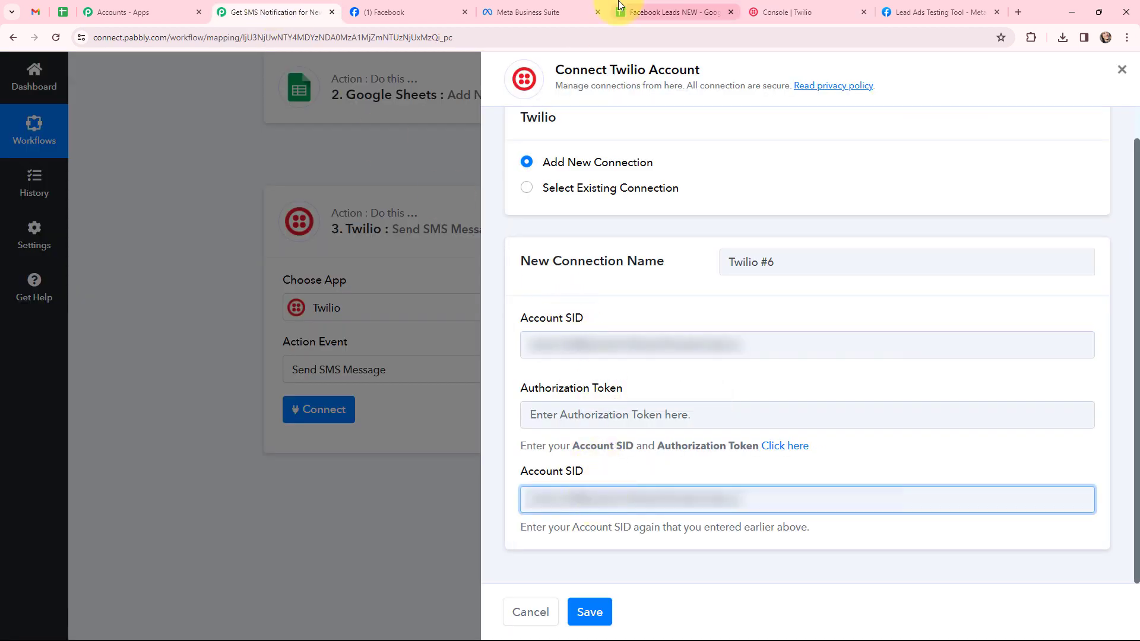
Step: Copy the auth token from the Twilio console, paste it as the connection's Authorization Token, and save the connection
left_click(796, 9)
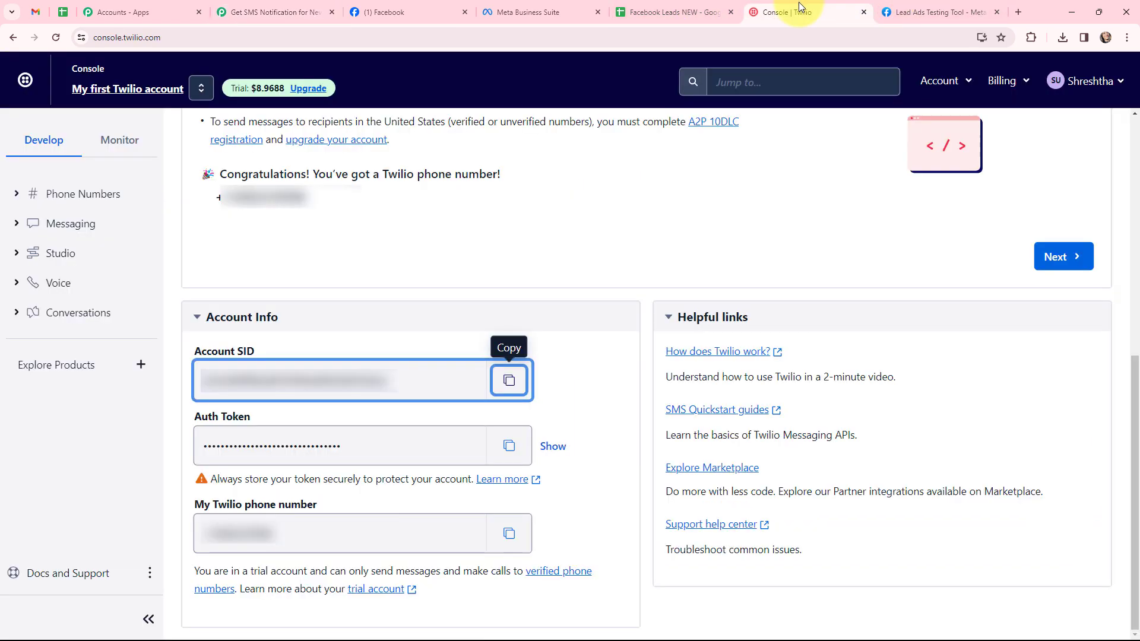
left_click(514, 450)
left_click(259, 11)
left_click(564, 414)
key("ctrl+v")
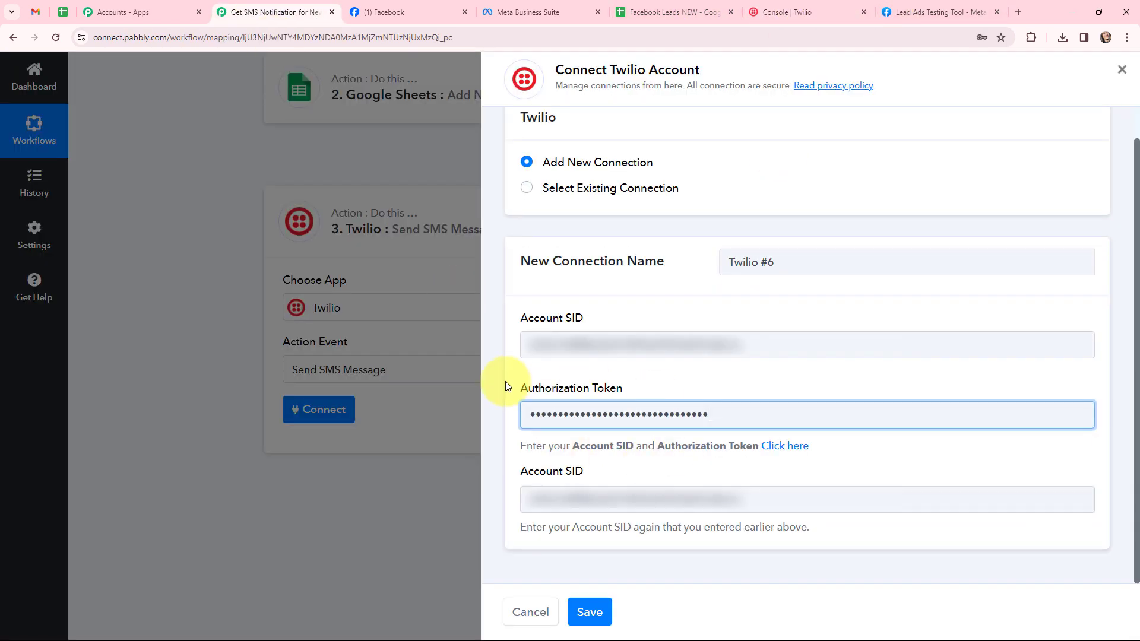
left_click(590, 612)
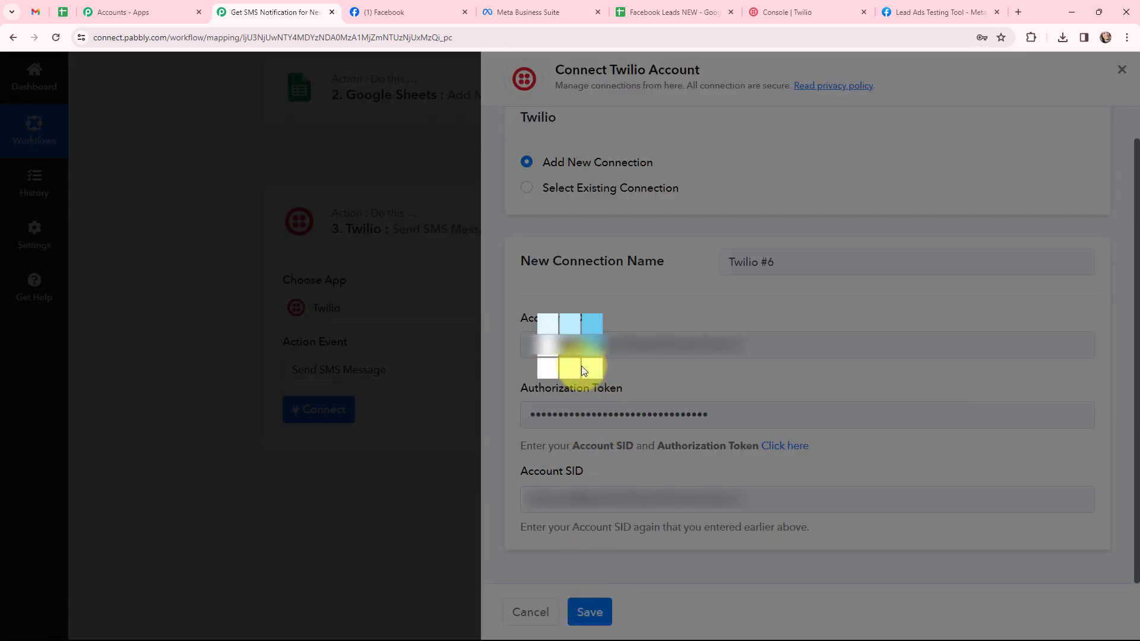
Step: Fill the SMS body with the "Lead Alert!! Here are the new Facebook lead details-" template, including Name, Phone Number, Email and City lines
scroll(585, 312, "down", 1)
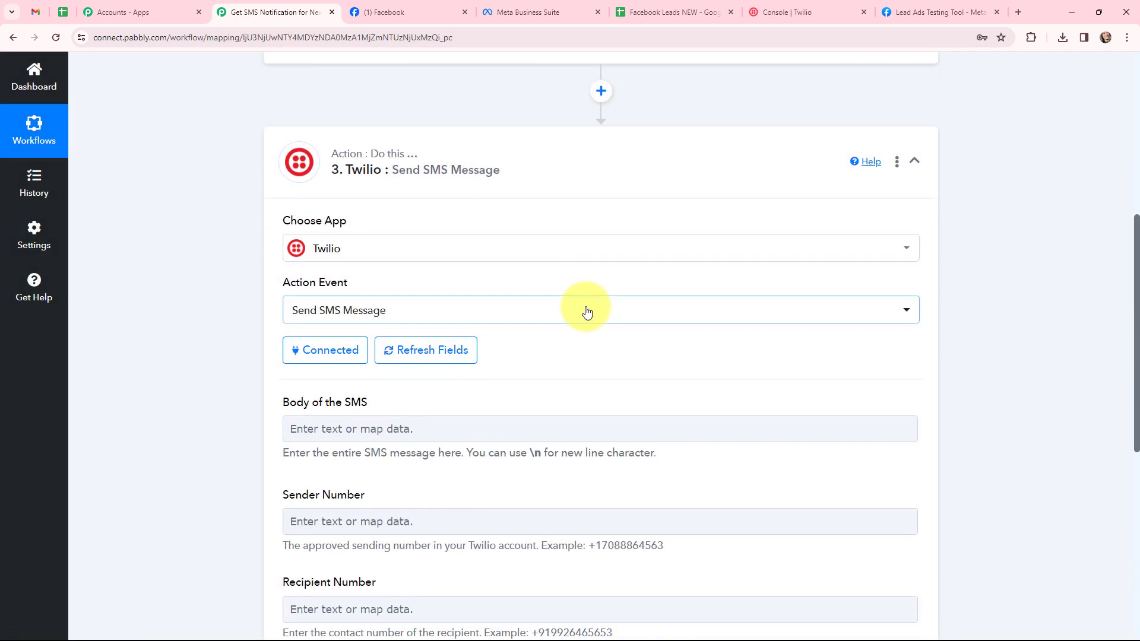
scroll(580, 355, "down", 1)
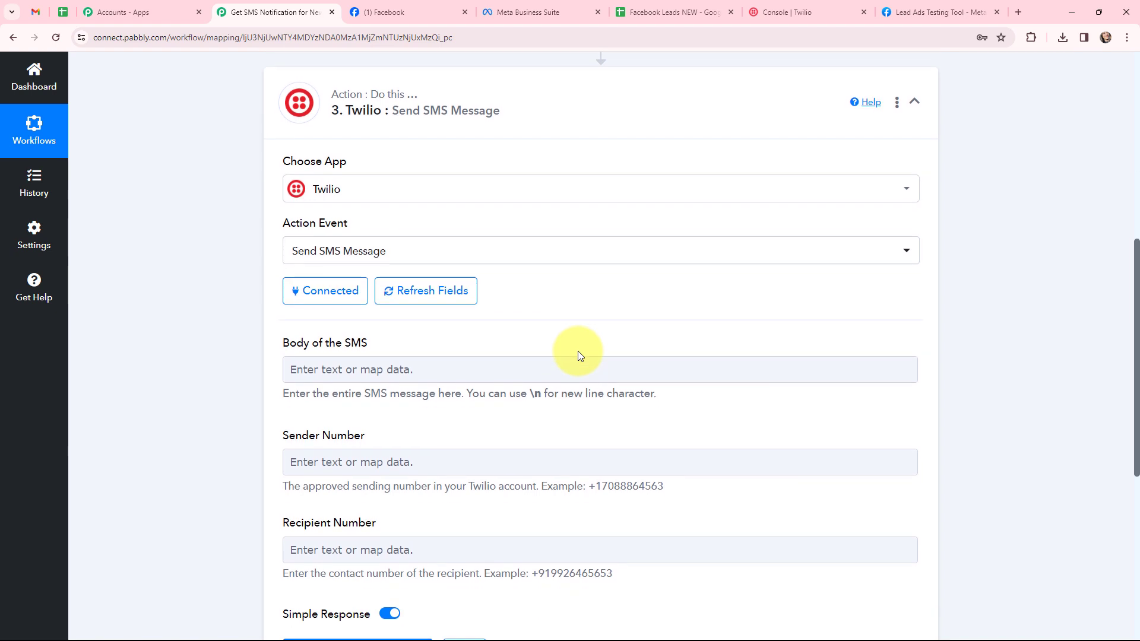
scroll(570, 317, "down", 1)
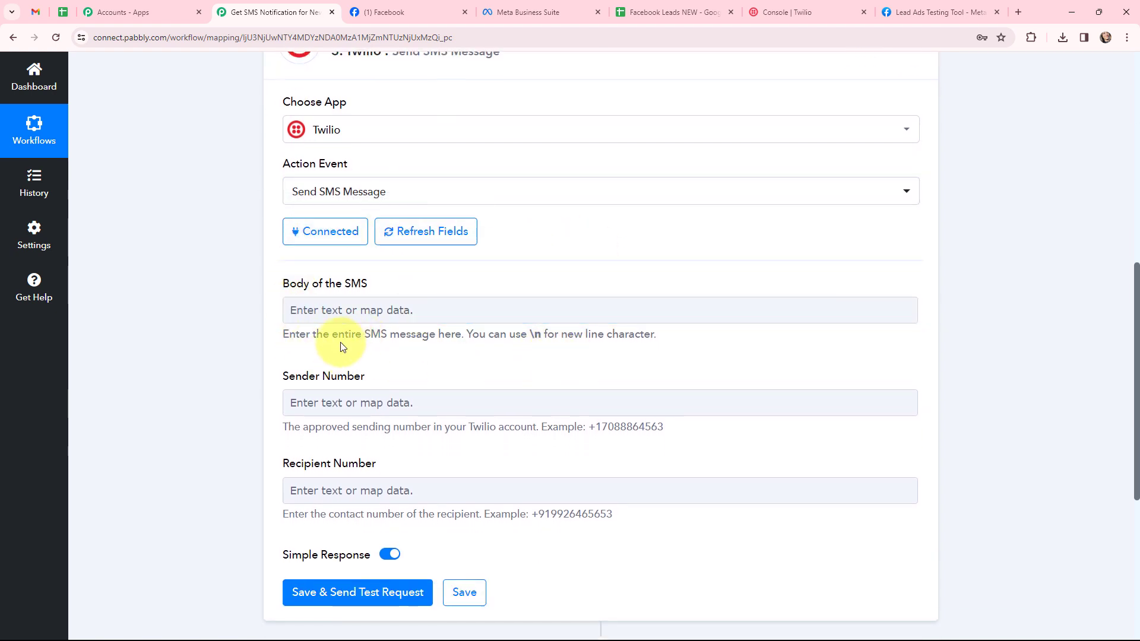
key("ctrl+v")
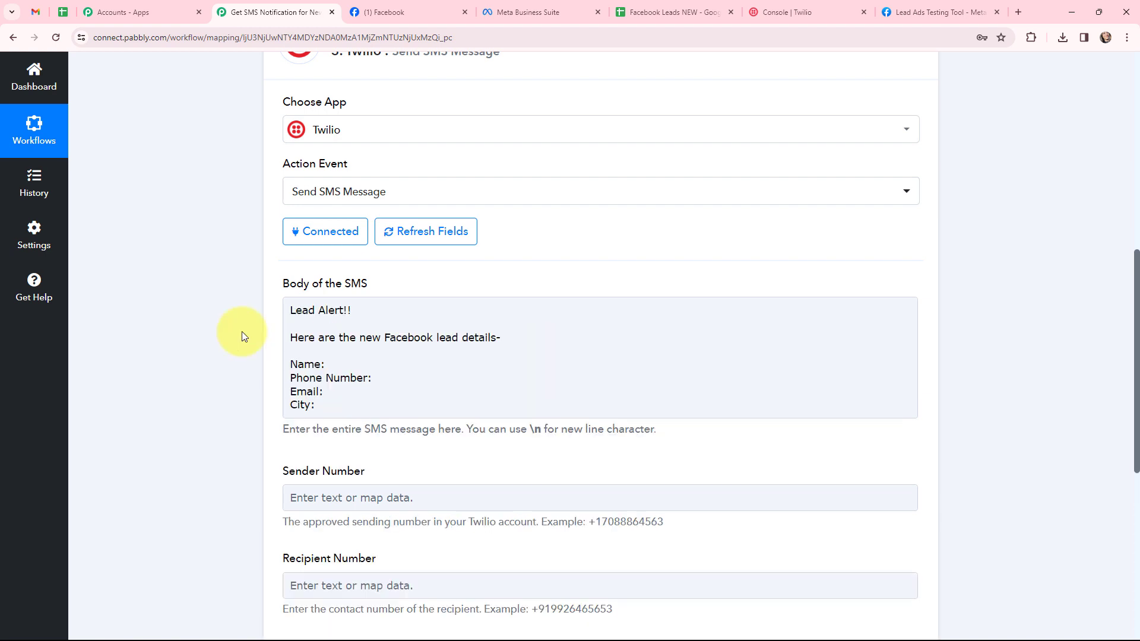
Step: Insert the trigger's Res4 Full Name after "Name:" and Res4 Phone Number after "Phone Number:" in the SMS body
left_click(358, 367)
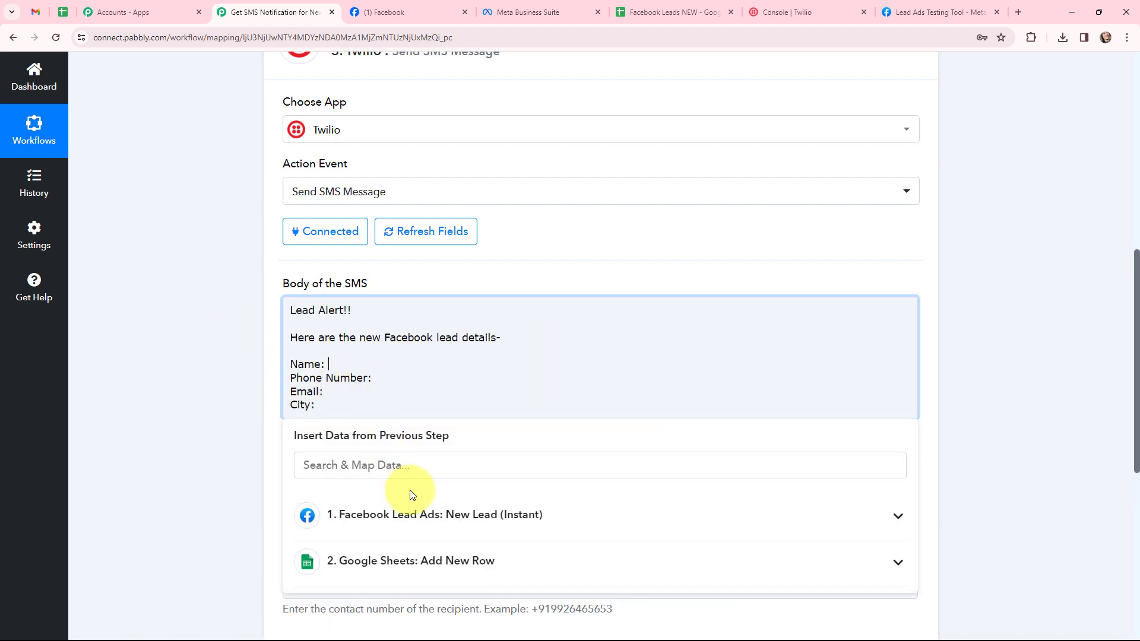
left_click(424, 513)
scroll(484, 359, "down", 3)
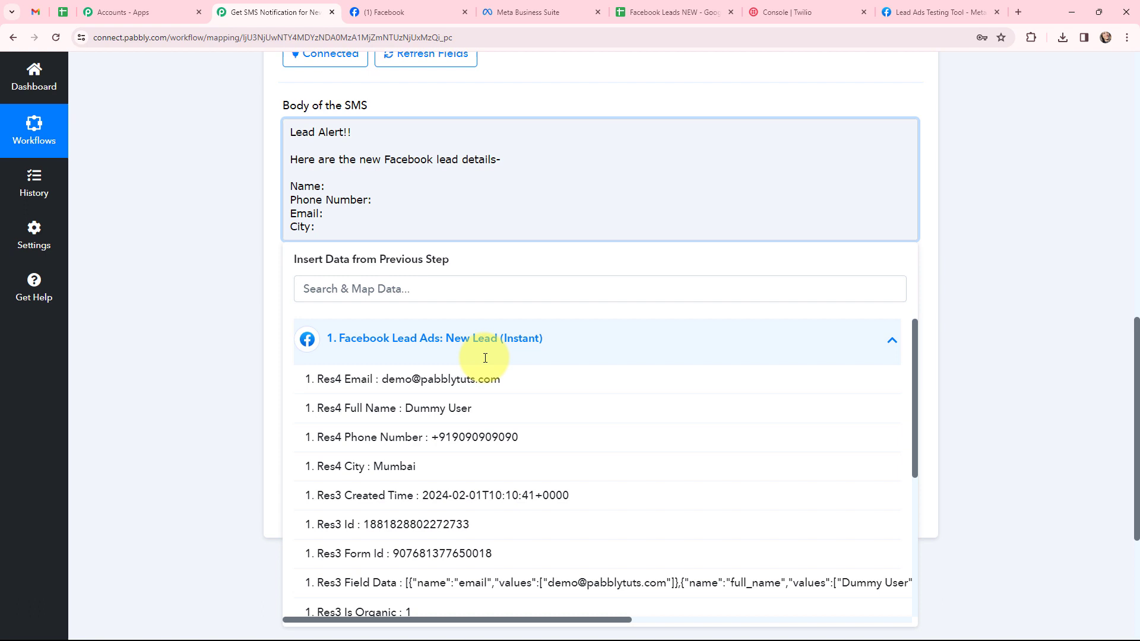
left_click(476, 410)
left_click(255, 217)
left_click(393, 209)
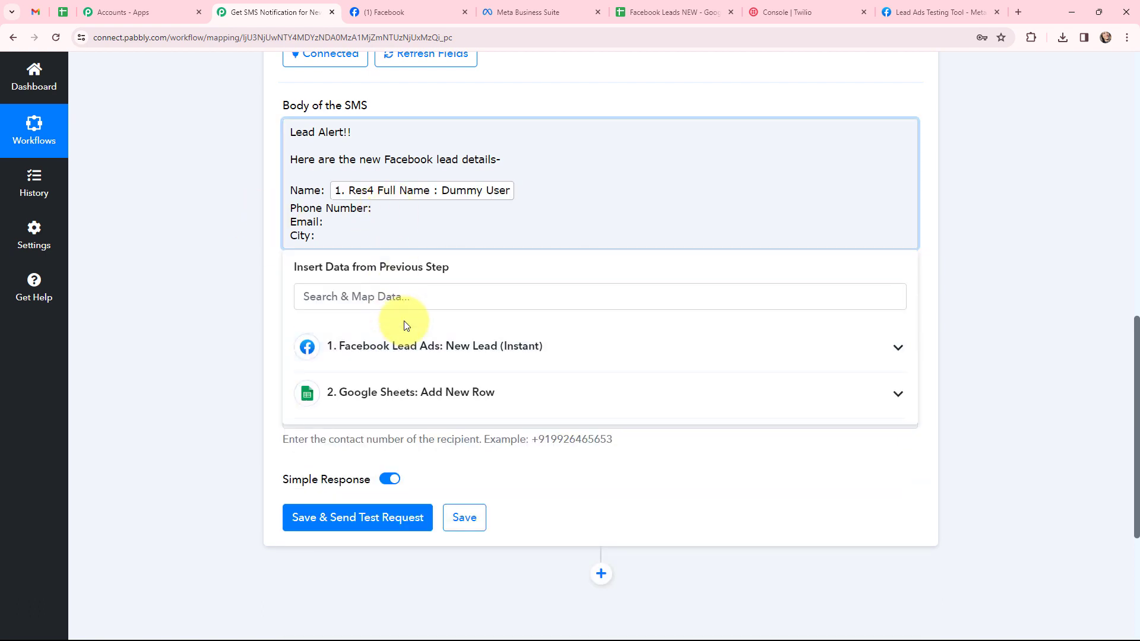
left_click(395, 348)
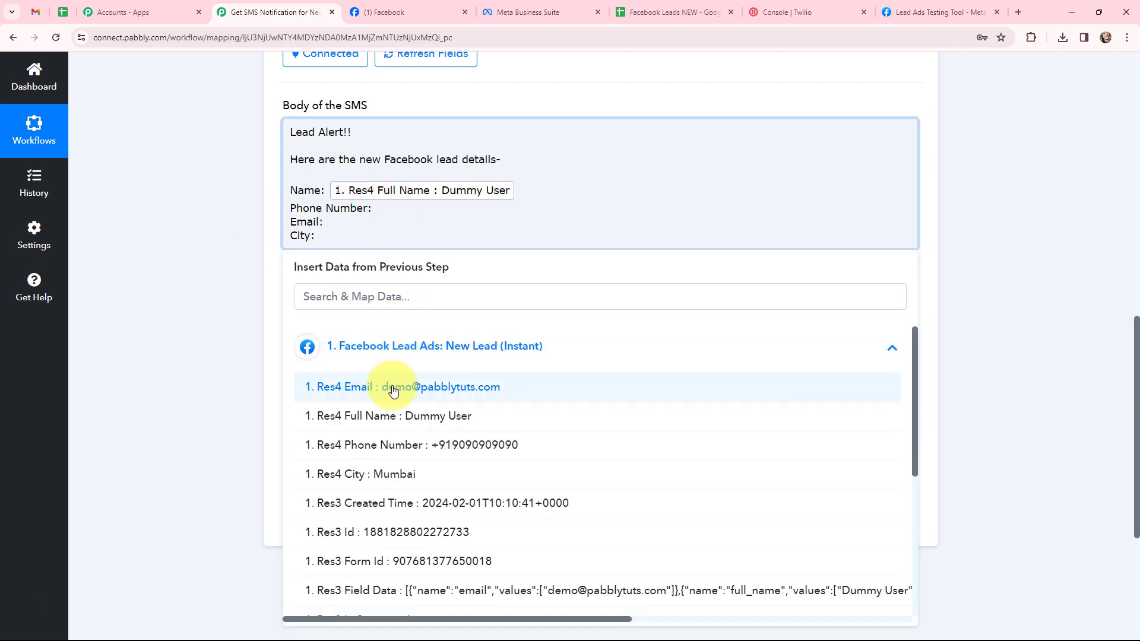
left_click(414, 451)
Step: Insert the trigger's Res4 Email after "Email:" and Res4 City after "City:" in the SMS body
left_click(369, 232)
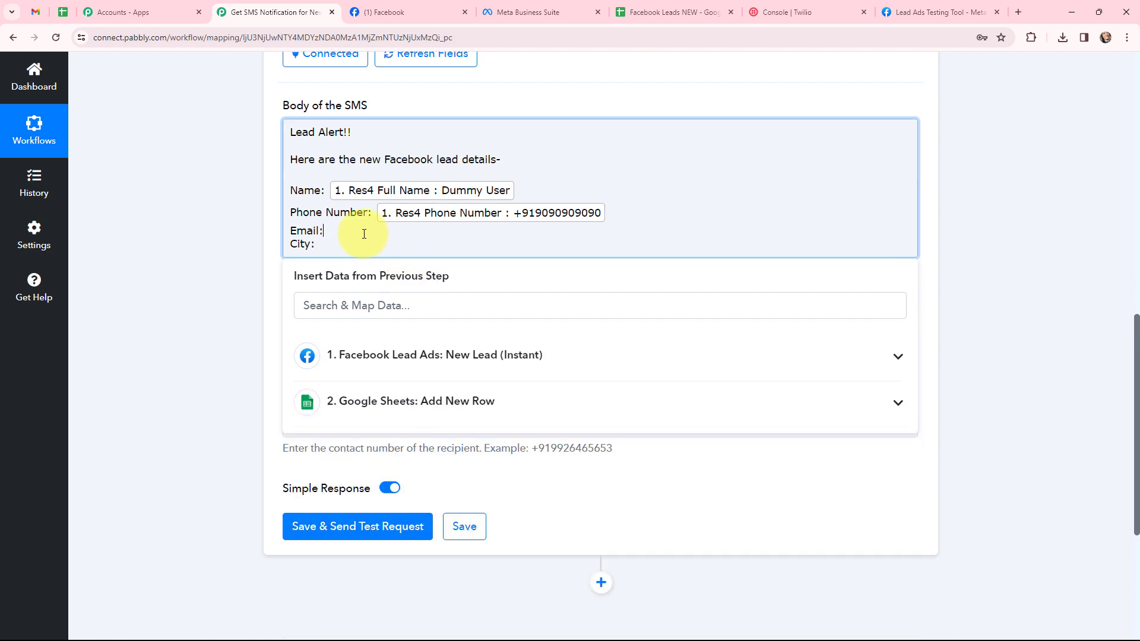
left_click(377, 359)
left_click(427, 395)
left_click(122, 247)
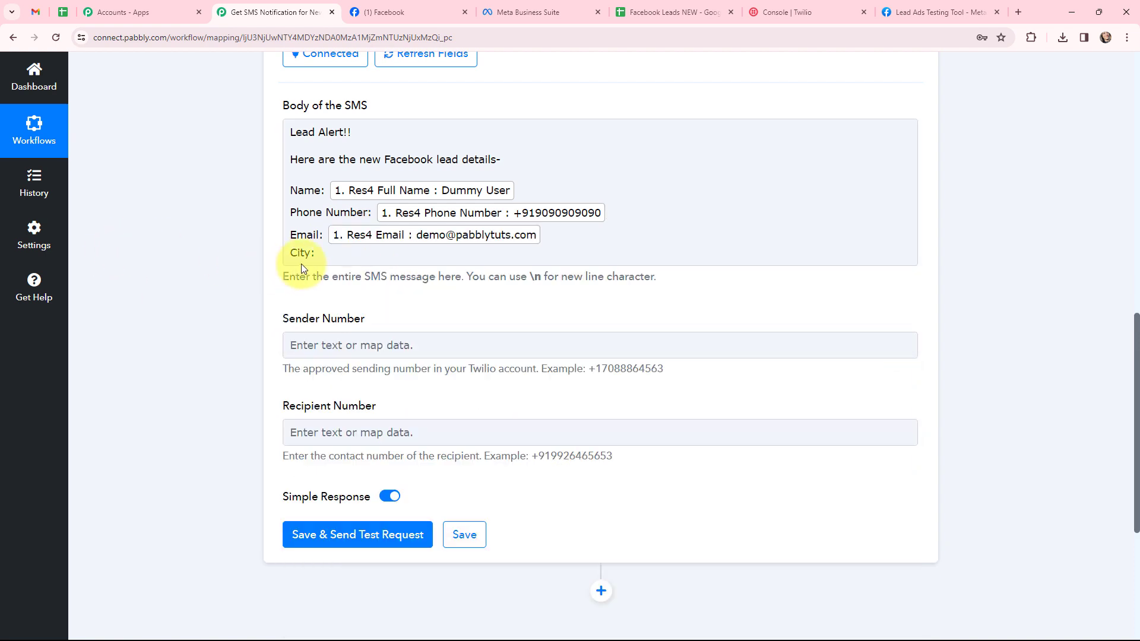
left_click(324, 254)
left_click(305, 383)
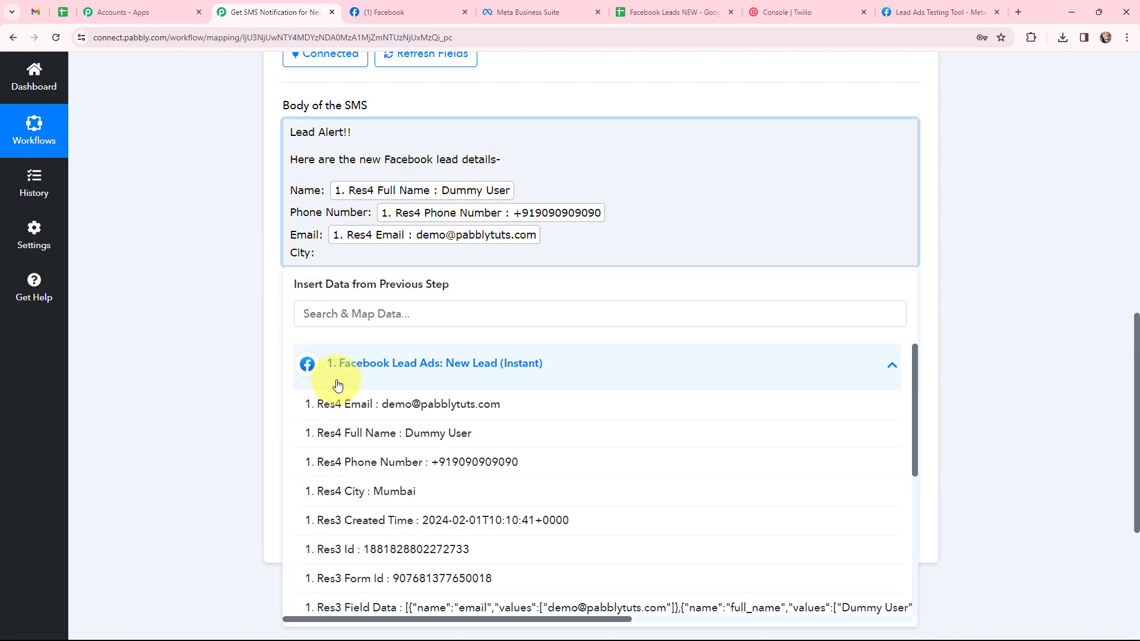
left_click(408, 497)
left_click(241, 308)
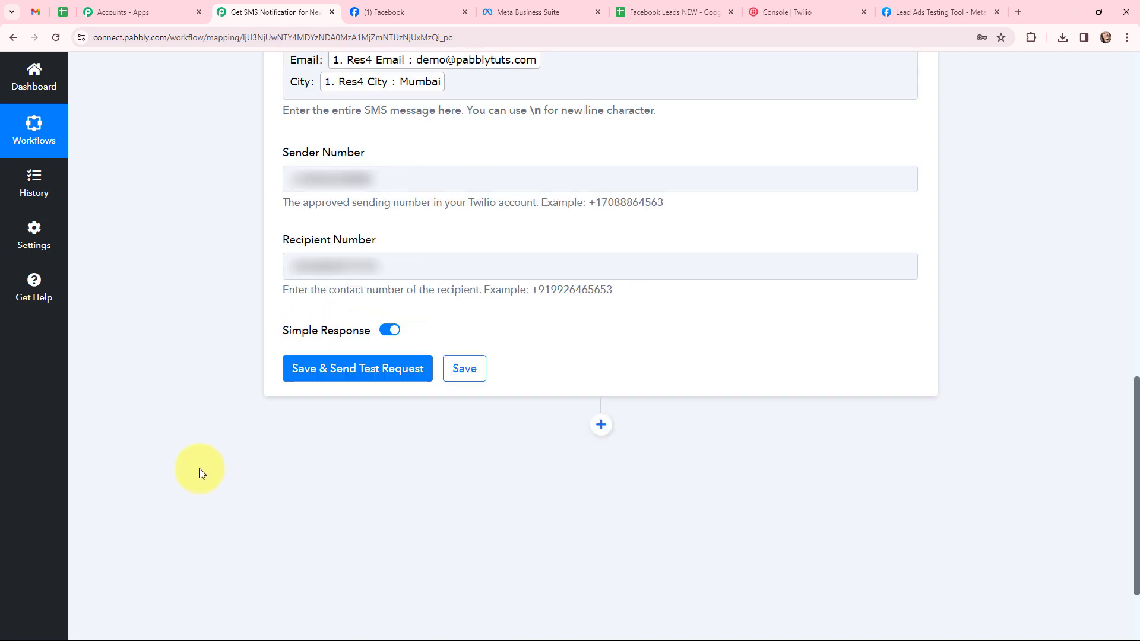
Step: Save the Twilio action with a test request and check the delivered SMS in the chat image in Gmail
left_click(361, 369)
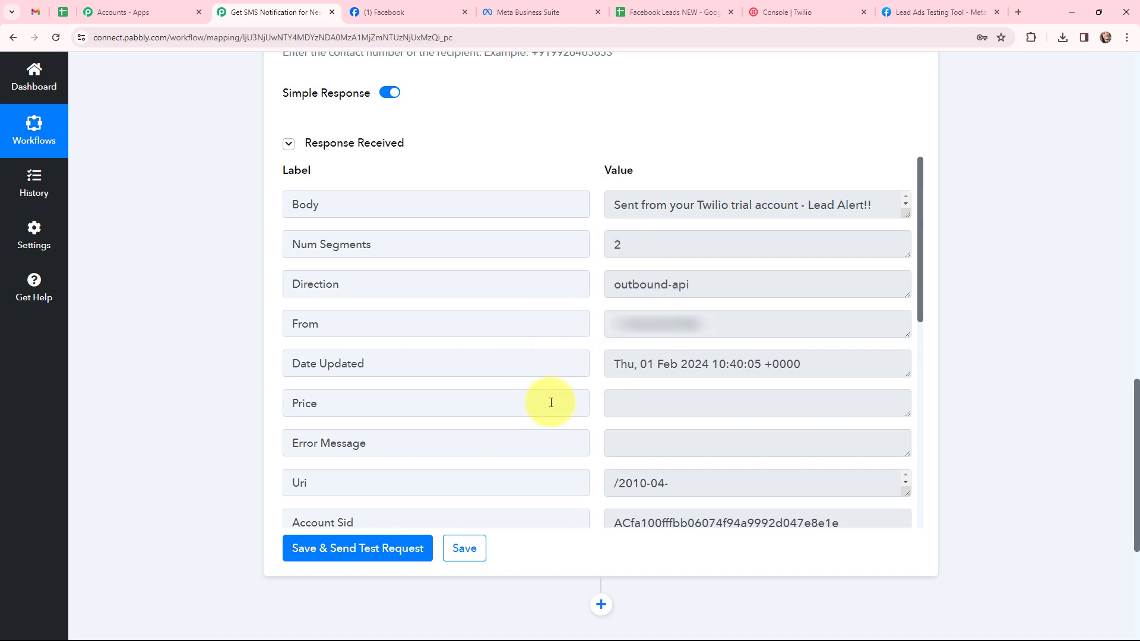
left_click(37, 11)
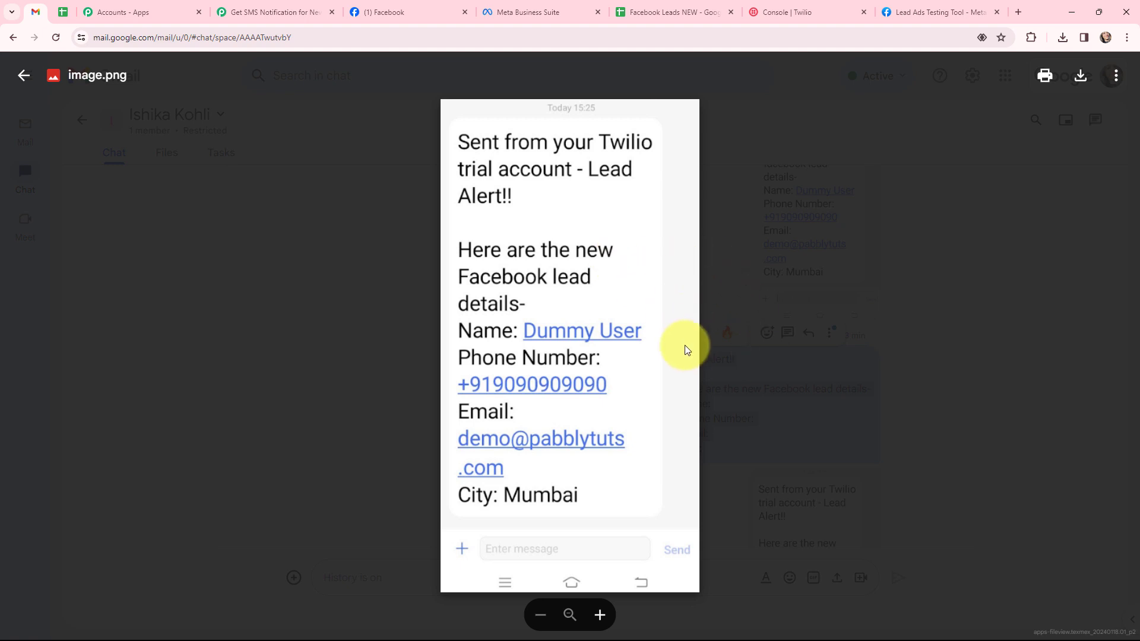